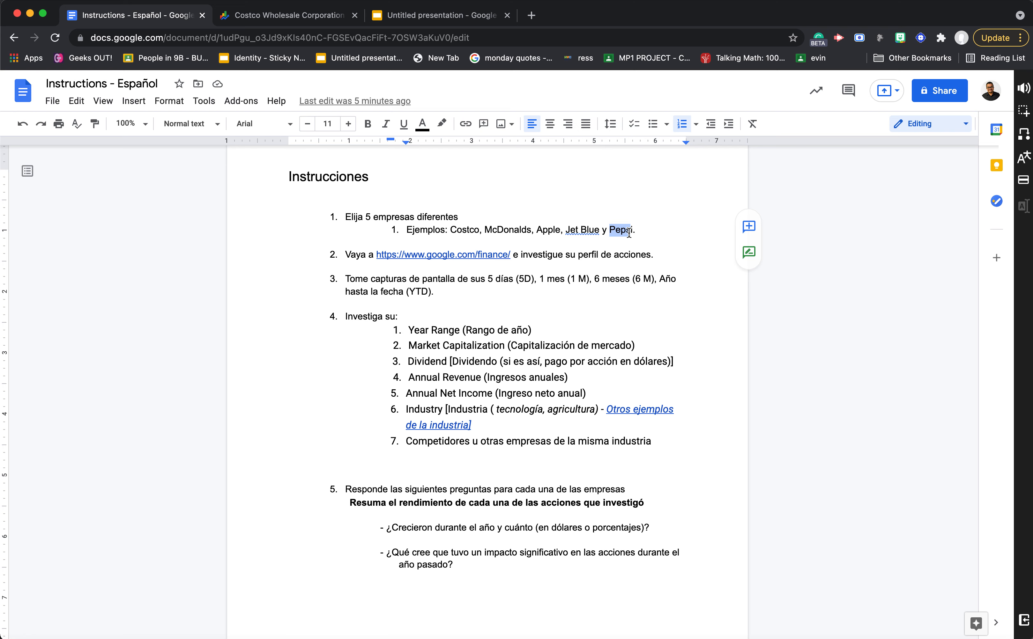
# - Open the Google Finance site from the link in instruction 2 of the document
pyautogui.click(344, 254)
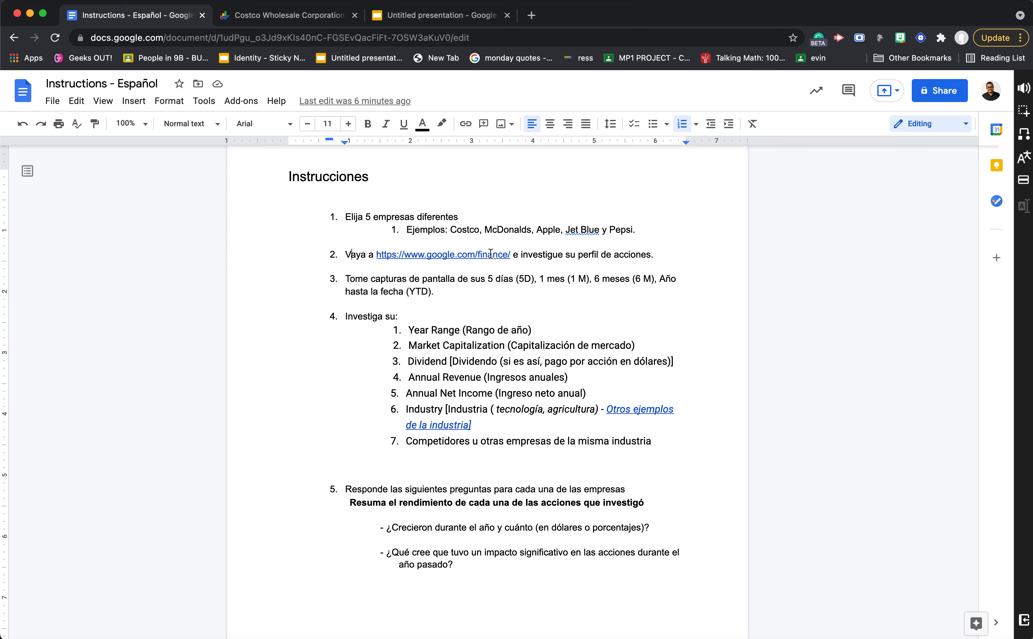
pyautogui.click(455, 255)
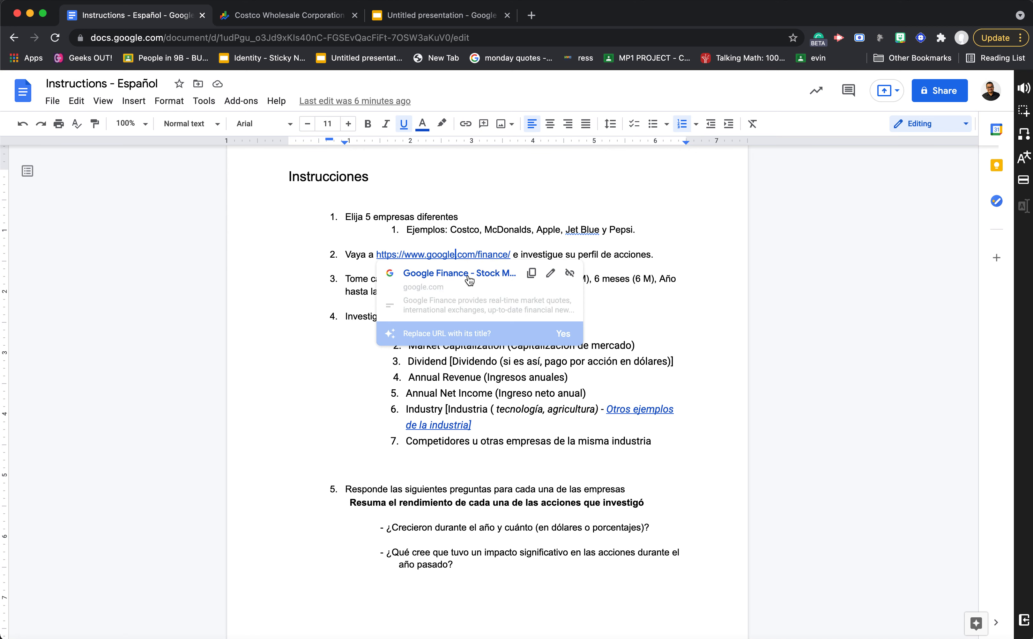
pyautogui.click(468, 275)
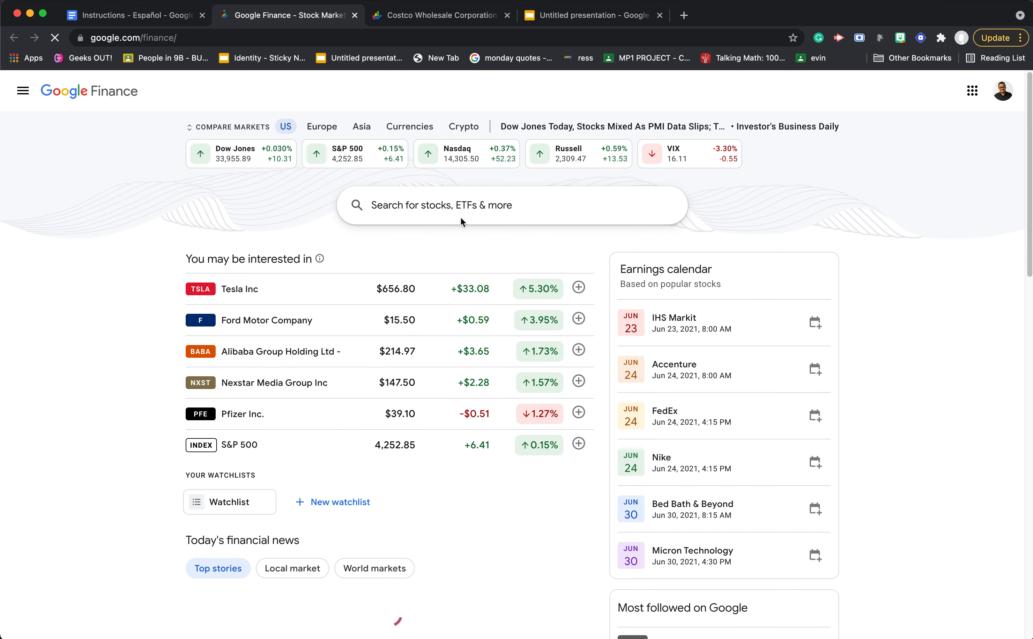
# - Search Google Finance for costco, the first example company, and open the NASDAQ quote of Costco Wholesale Corporation
pyautogui.click(460, 214)
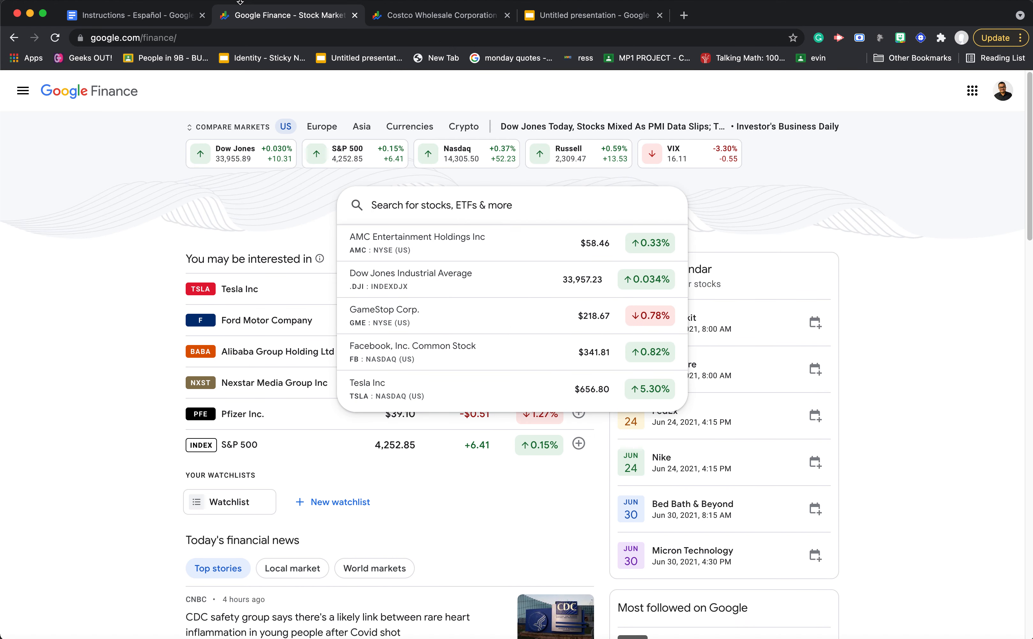
pyautogui.click(164, 16)
pyautogui.moveTo(452, 232); pyautogui.dragTo(474, 232)
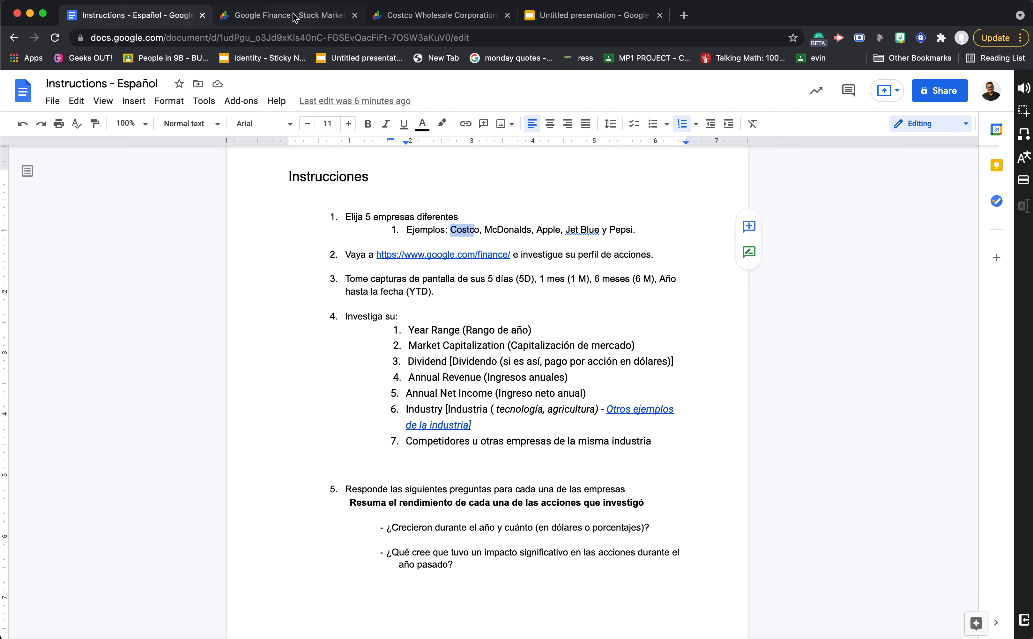
pyautogui.click(295, 18)
pyautogui.write('cos')
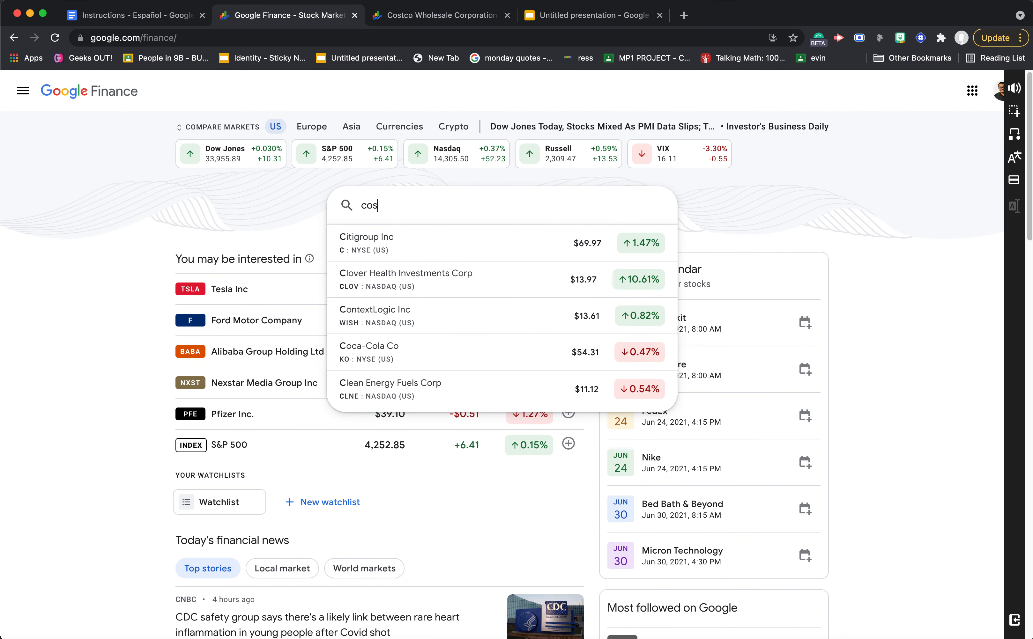
pyautogui.write('tco')
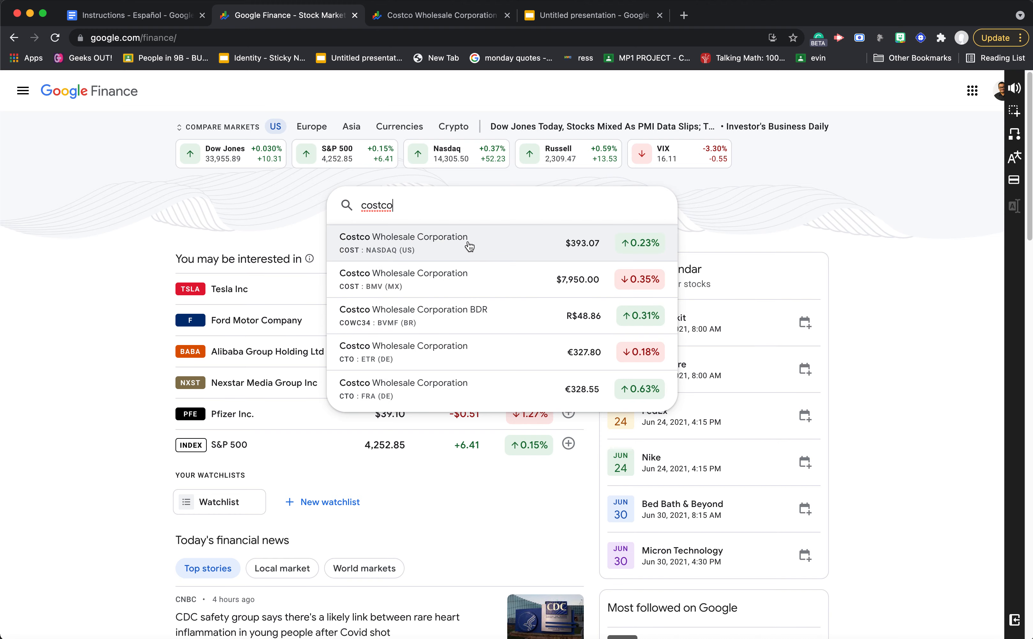
pyautogui.click(494, 249)
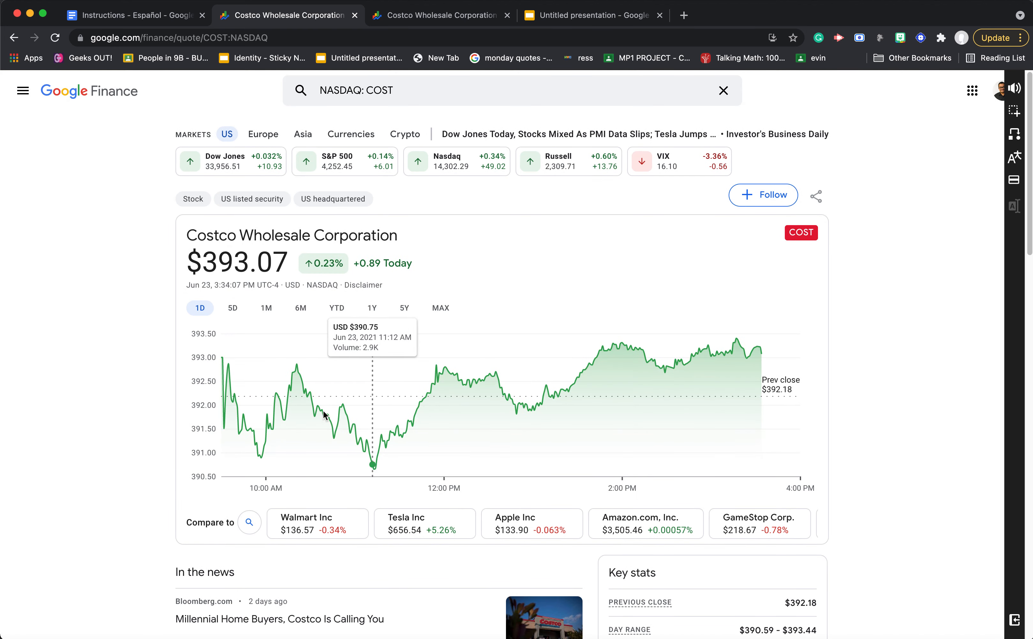
# - Return to the instructions document and review instruction 3 on which chart periods need screenshots
pyautogui.click(140, 19)
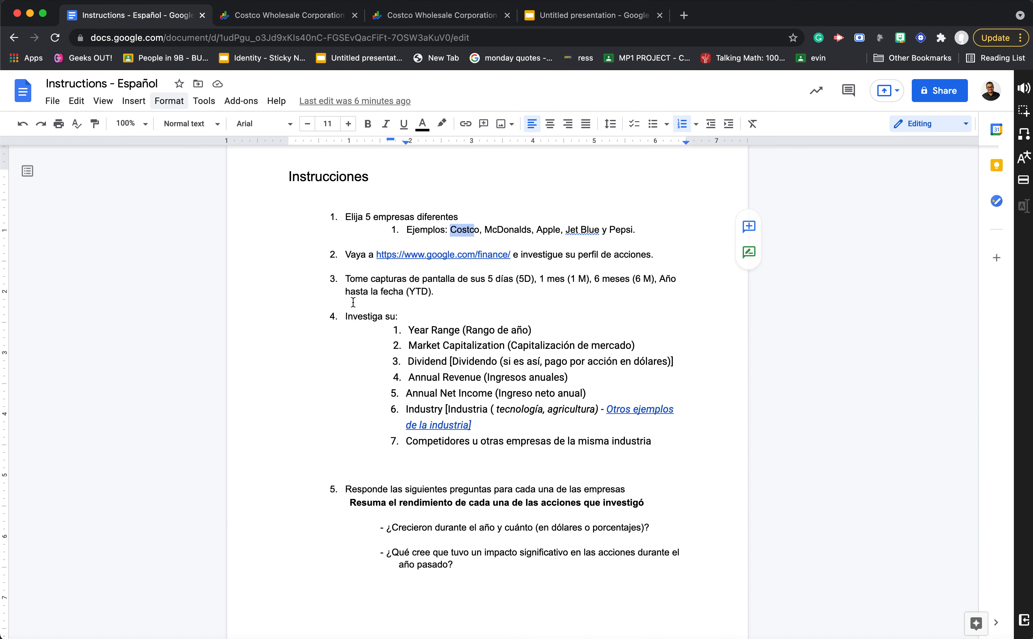
pyautogui.moveTo(345, 279); pyautogui.dragTo(485, 274)
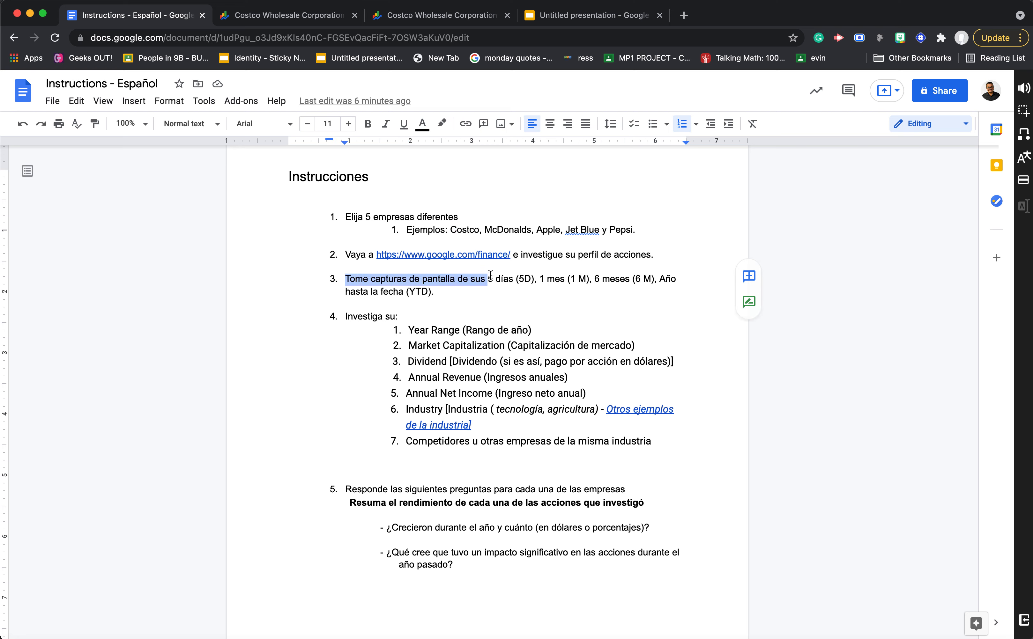
pyautogui.click(501, 281)
pyautogui.moveTo(489, 279); pyautogui.dragTo(651, 276)
pyautogui.moveTo(345, 292); pyautogui.dragTo(410, 290)
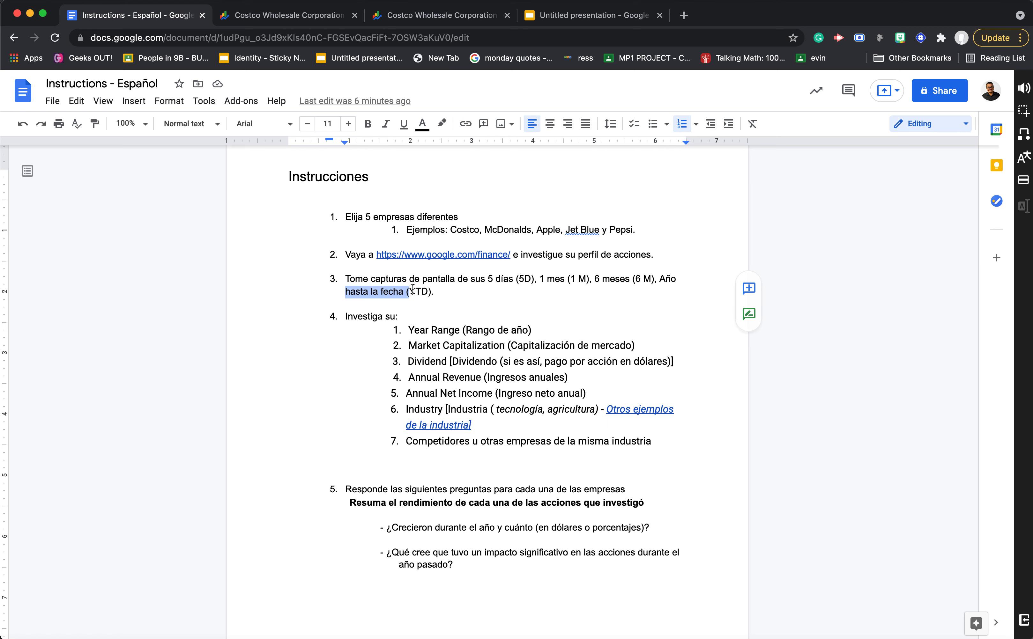
pyautogui.click(423, 291)
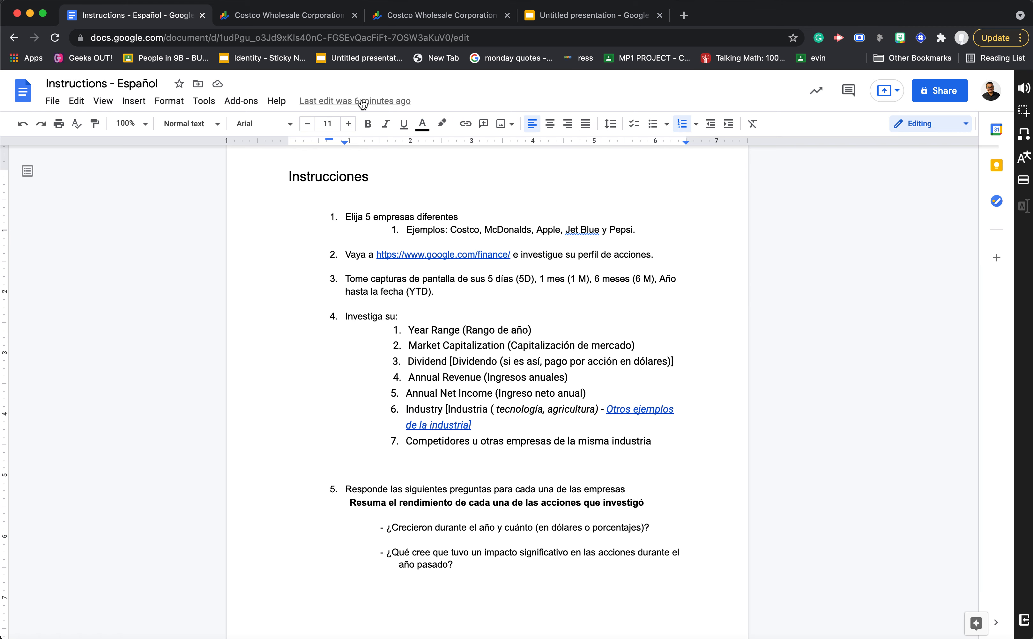
# - Switch back to Costco's quote in Google Finance, show the 5D chart and take a screenshot of the chart area
pyautogui.click(306, 19)
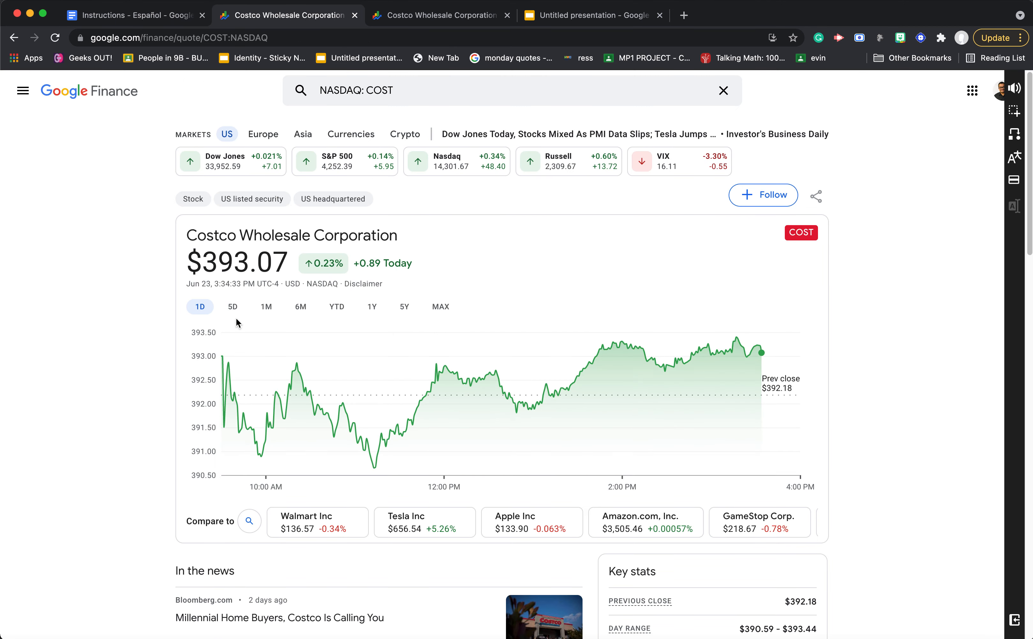
pyautogui.click(232, 305)
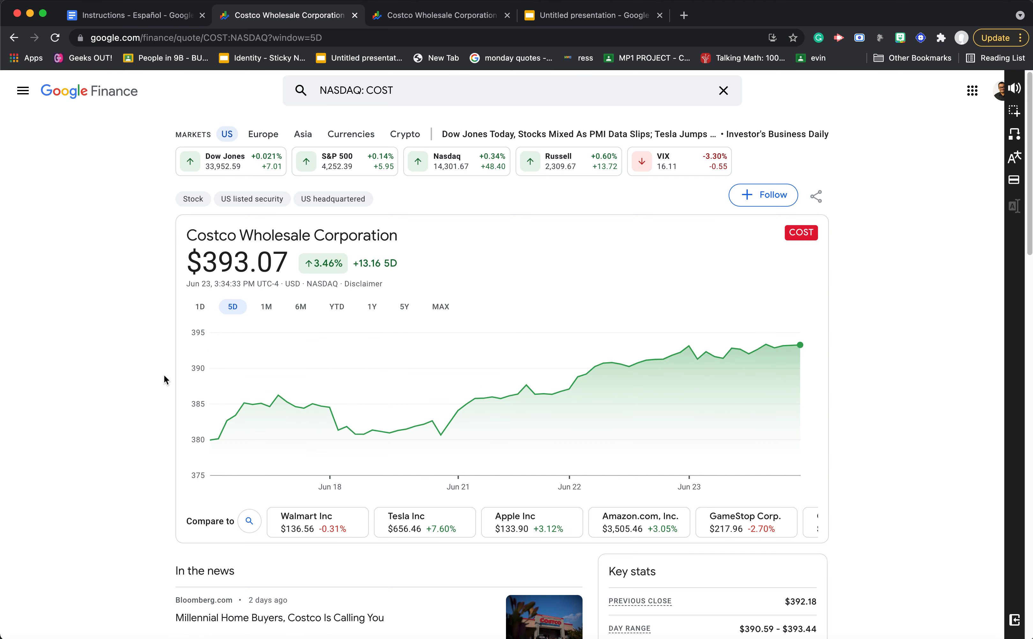
pyautogui.press('super+shift+4')
pyautogui.moveTo(162, 204); pyautogui.dragTo(836, 553)
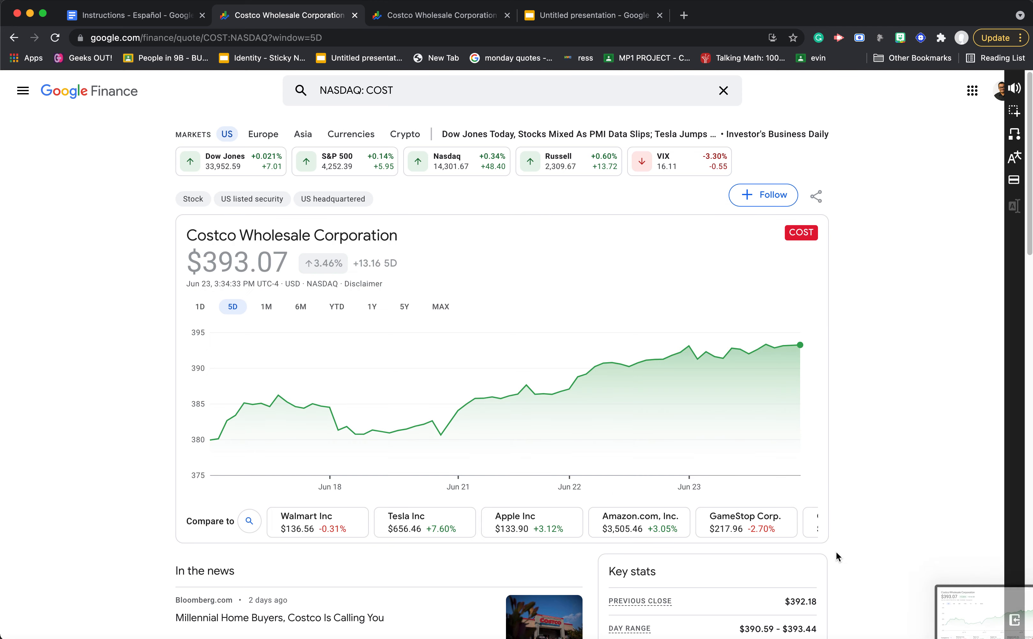
# - Show Costco's one-month (1M) chart and take a screenshot of the price and chart area
pyautogui.click(267, 307)
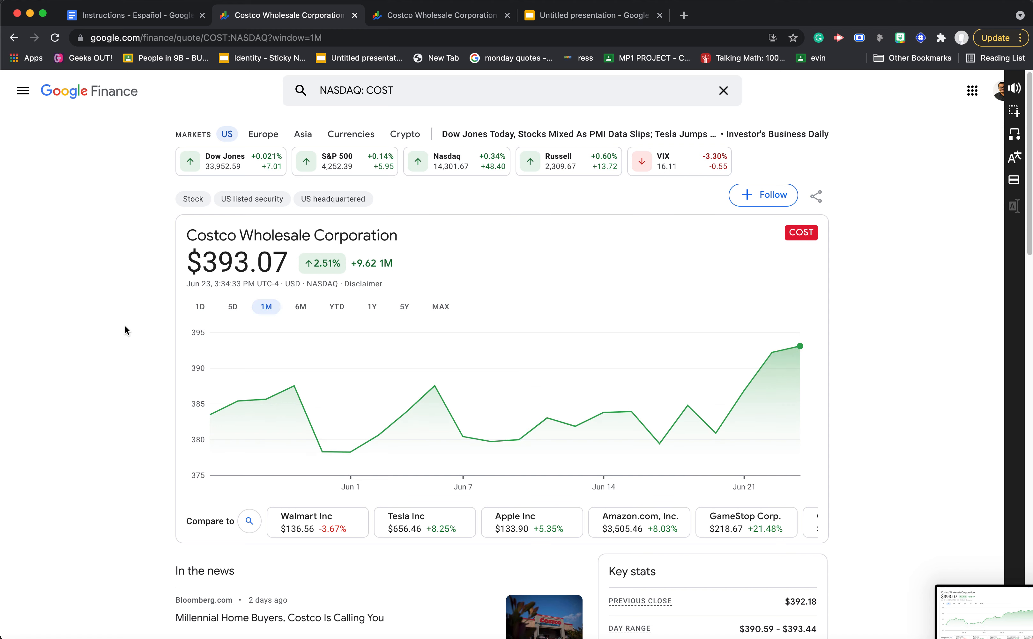
pyautogui.press('super+shift+4')
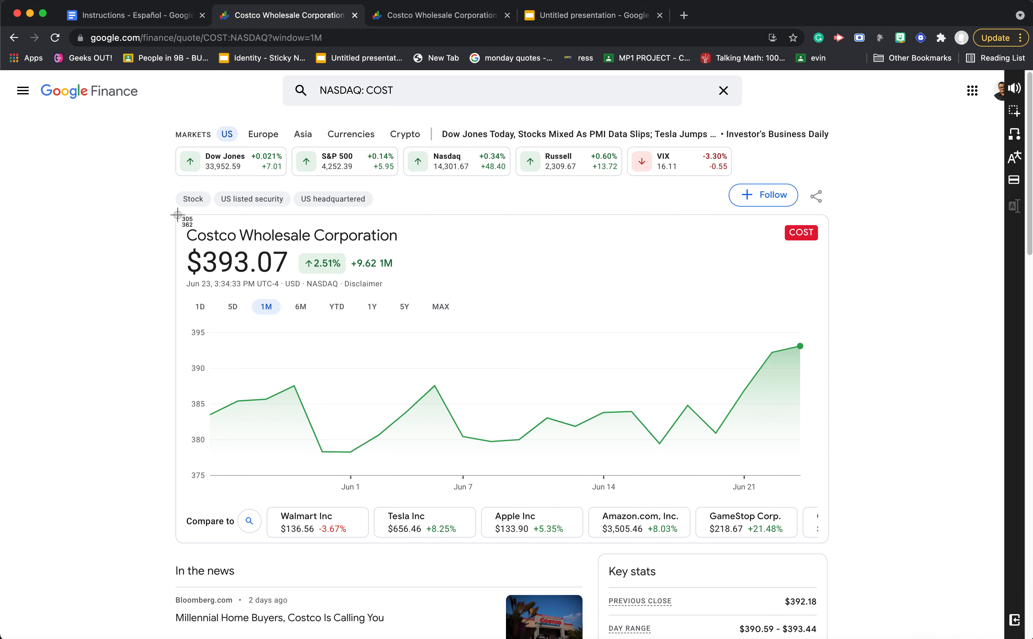
pyautogui.moveTo(168, 207)
pyautogui.mouseDown()
pyautogui.moveTo(858, 542)
pyautogui.moveTo(839, 553)
pyautogui.moveTo(828, 499)
pyautogui.mouseUp()
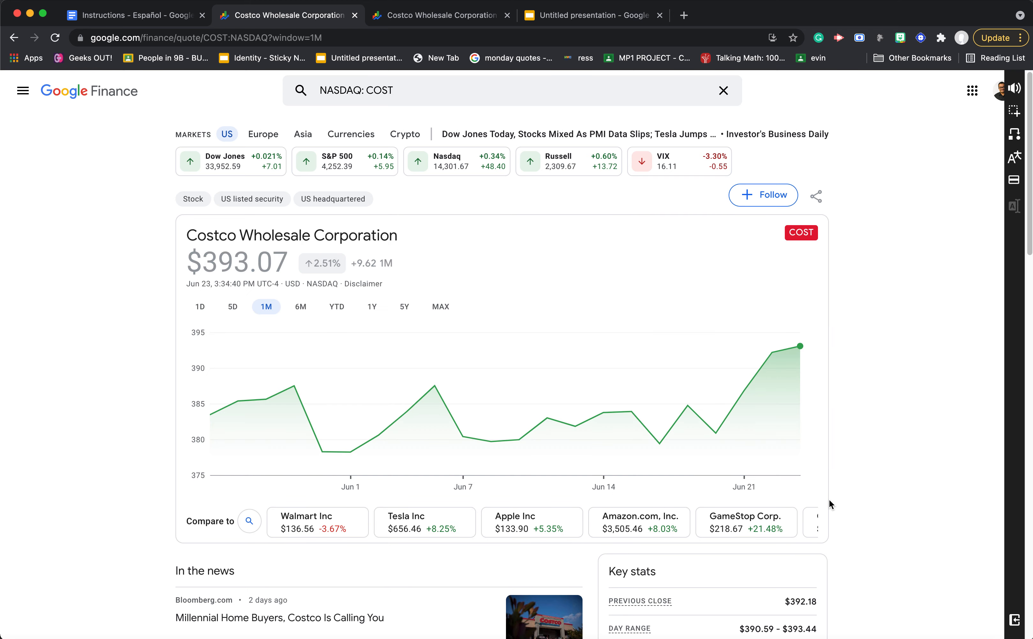
# - Show Costco's six-month (6M) chart and take a screenshot of the price and chart area
pyautogui.click(303, 306)
pyautogui.press('super+shift+4')
pyautogui.moveTo(166, 204); pyautogui.dragTo(836, 509)
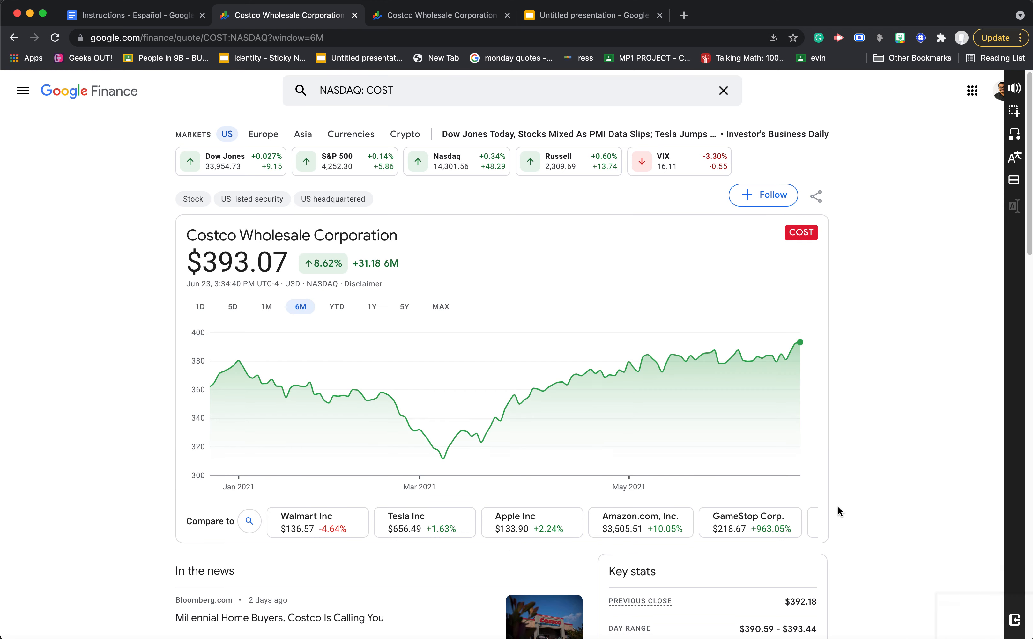
# - Show Costco's year-to-date (YTD) chart and take a screenshot of the price and chart area
pyautogui.click(337, 314)
pyautogui.press('super+shift+4')
pyautogui.moveTo(170, 209); pyautogui.dragTo(830, 507)
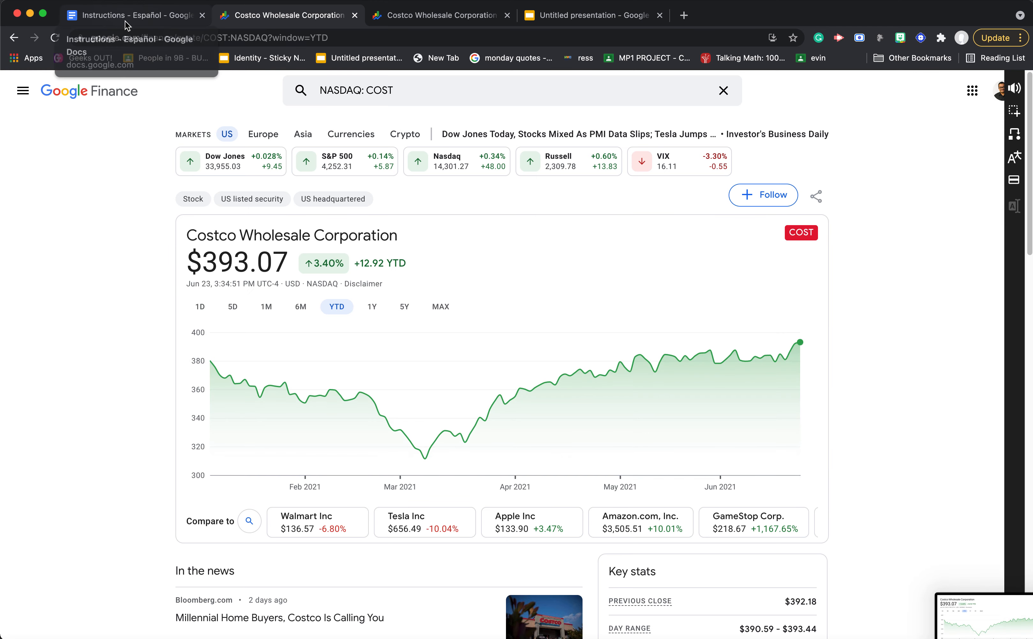
# - Review the items to research under instruction 4 of the document, from Year Range through the competitors in the same industry
pyautogui.click(165, 18)
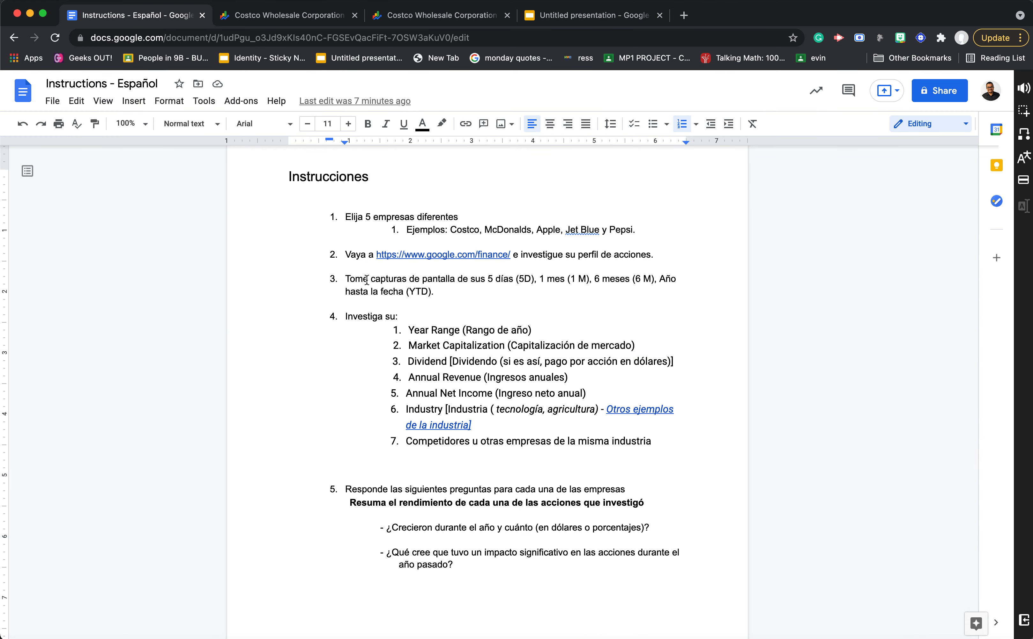
pyautogui.moveTo(345, 315); pyautogui.dragTo(649, 440)
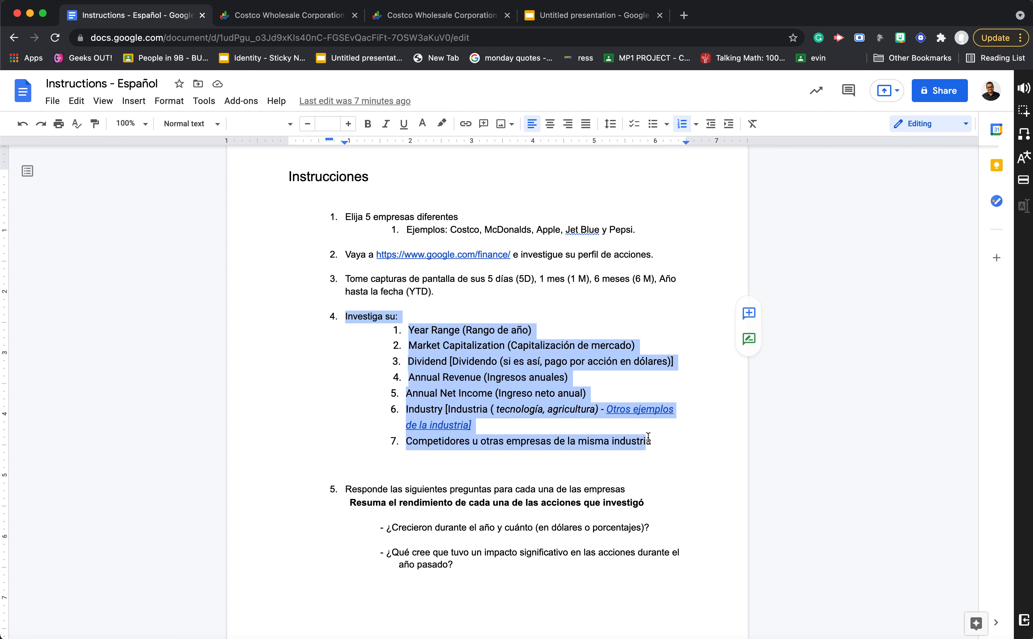
pyautogui.doubleClick(657, 441)
pyautogui.moveTo(409, 334); pyautogui.dragTo(504, 348)
pyautogui.moveTo(408, 361); pyautogui.dragTo(479, 379)
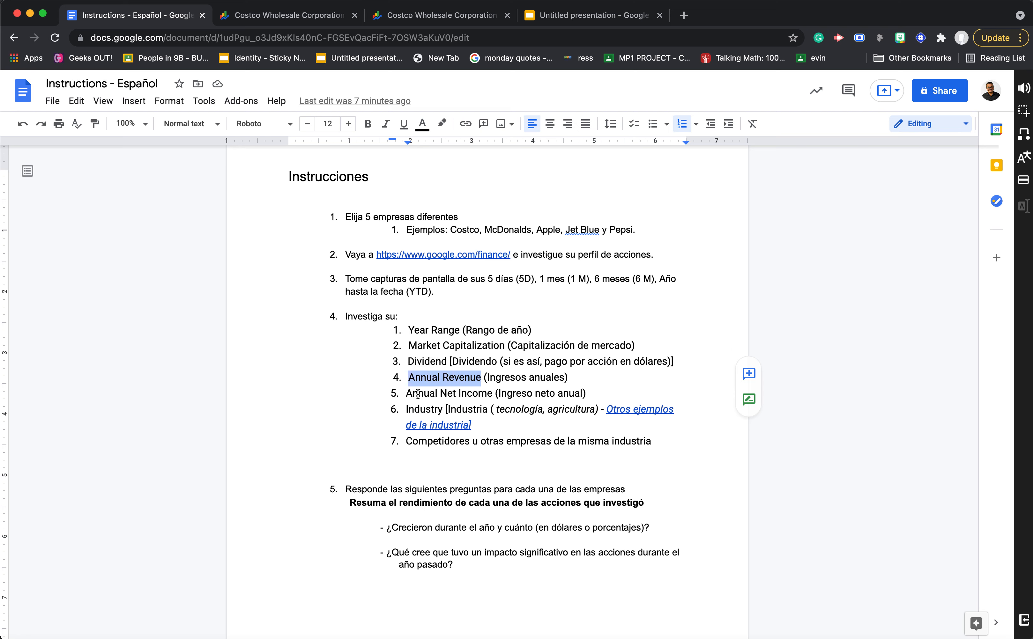
pyautogui.moveTo(409, 394); pyautogui.dragTo(493, 394)
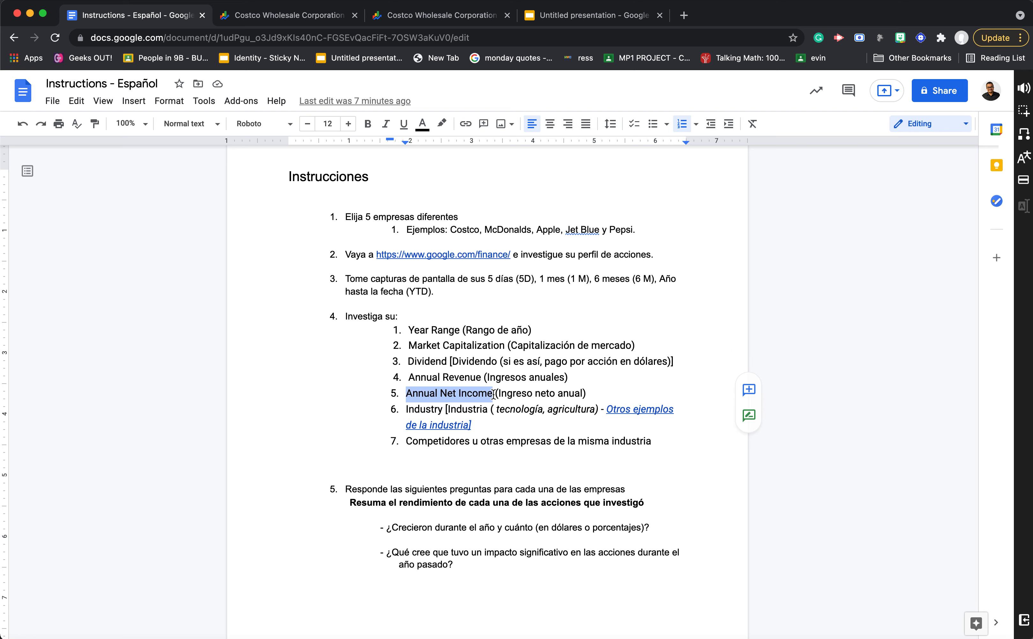
pyautogui.moveTo(408, 409); pyautogui.dragTo(445, 408)
pyautogui.moveTo(407, 441); pyautogui.dragTo(650, 439)
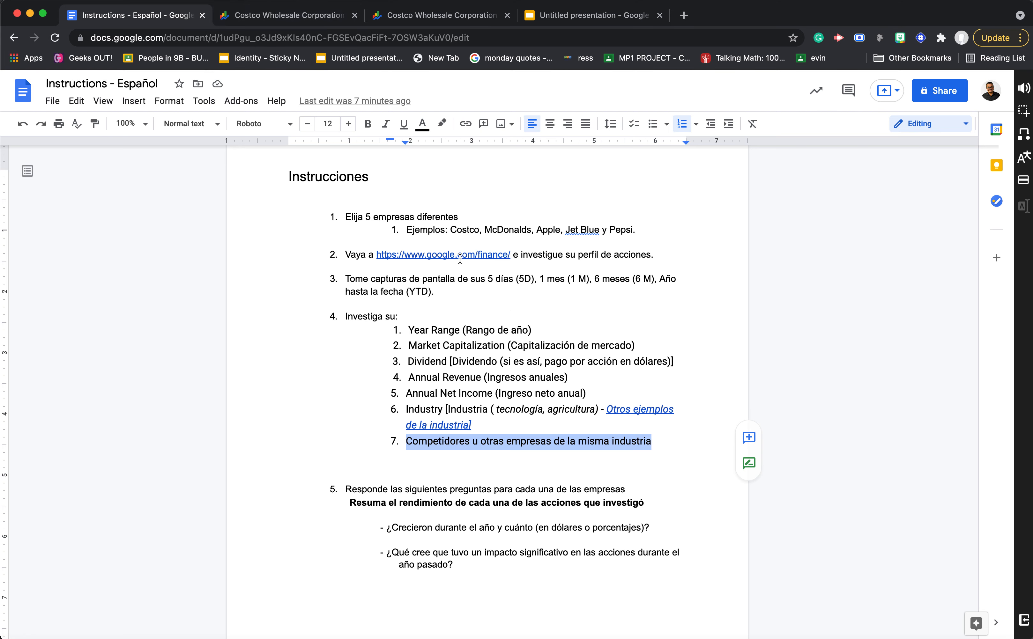
# - Examine Costco's key stats in Google Finance, including the year range, market cap and dividend yield
pyautogui.click(294, 17)
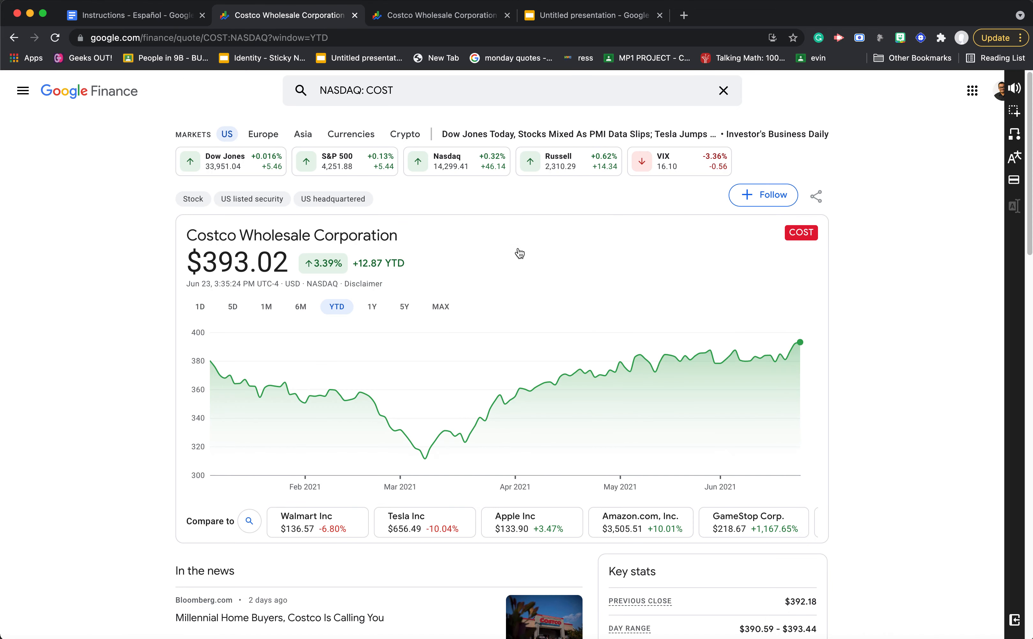
pyautogui.scroll(-2, 862, 439)
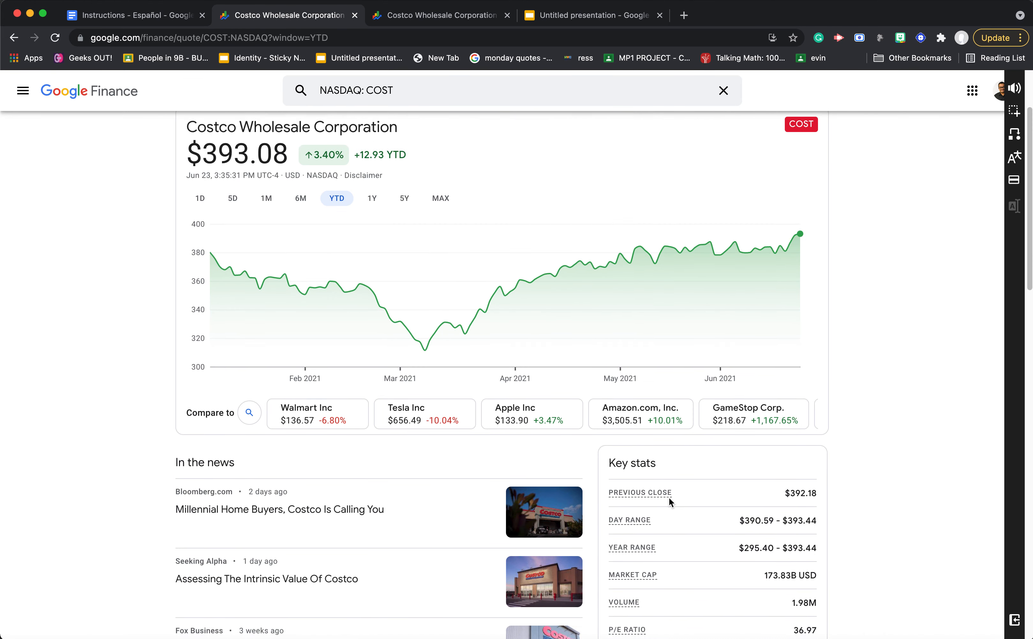
pyautogui.scroll(-5, 669, 497)
pyautogui.tripleClick(639, 334)
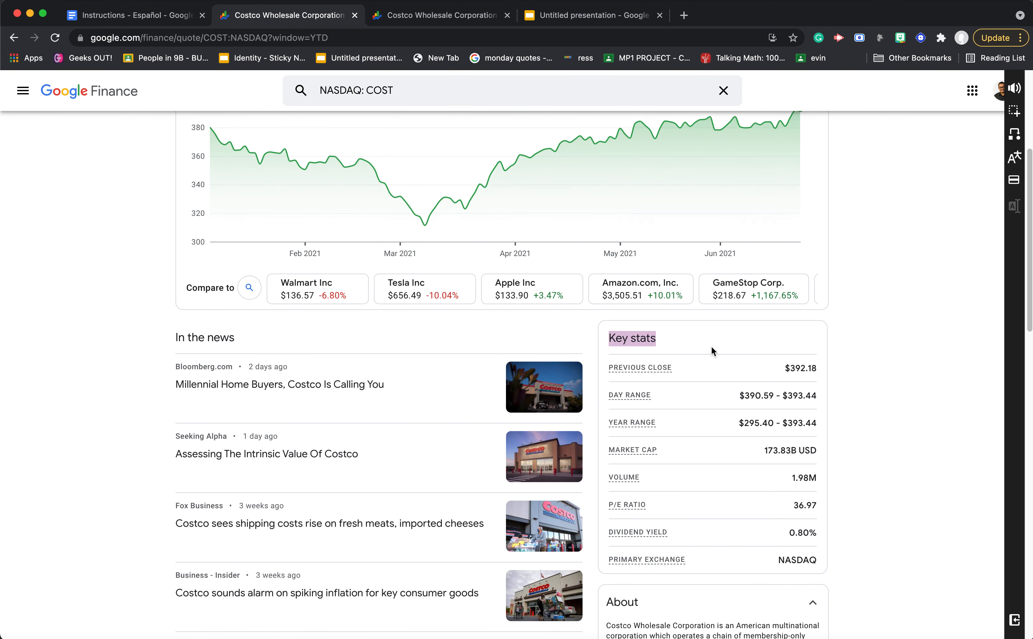
pyautogui.scroll(-1, 711, 347)
pyautogui.moveTo(605, 385); pyautogui.dragTo(823, 392)
pyautogui.click(836, 392)
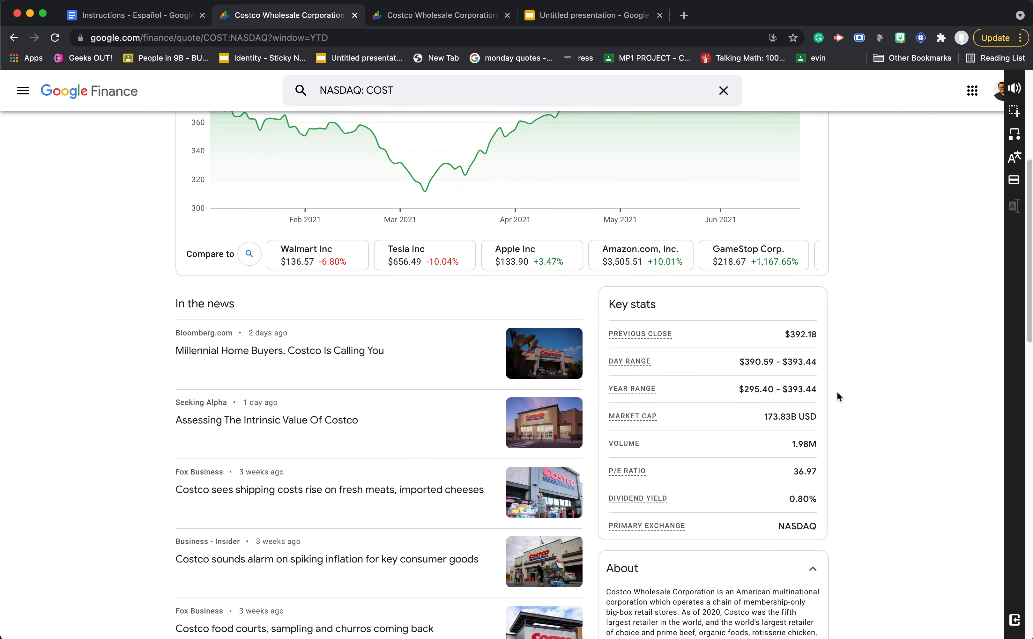
pyautogui.scroll(5, 745, 383)
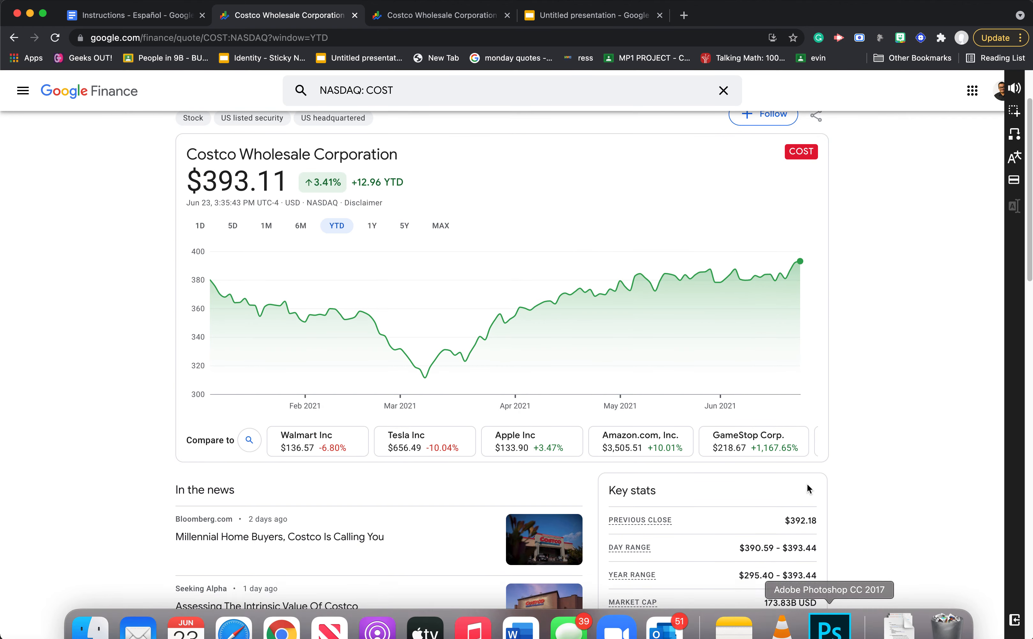
pyautogui.scroll(-7, 807, 484)
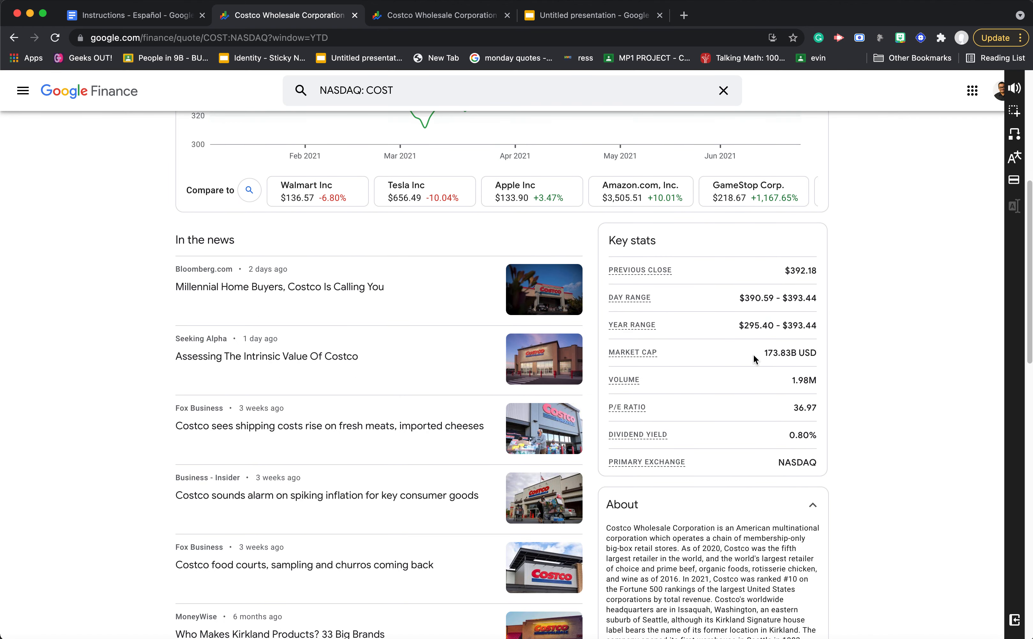
pyautogui.moveTo(753, 359); pyautogui.dragTo(804, 355)
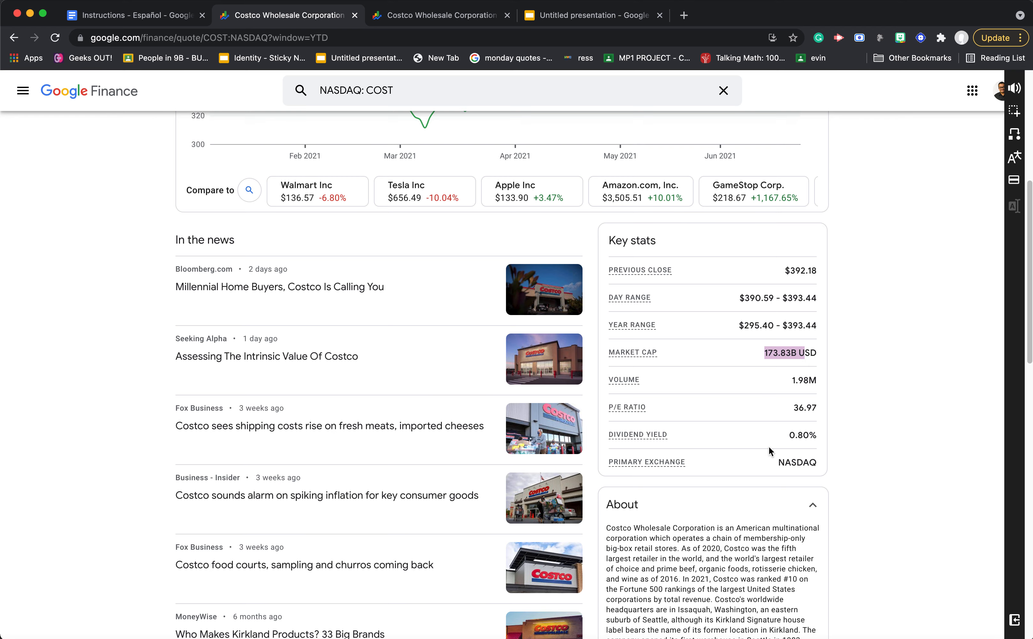
pyautogui.moveTo(770, 443); pyautogui.dragTo(815, 439)
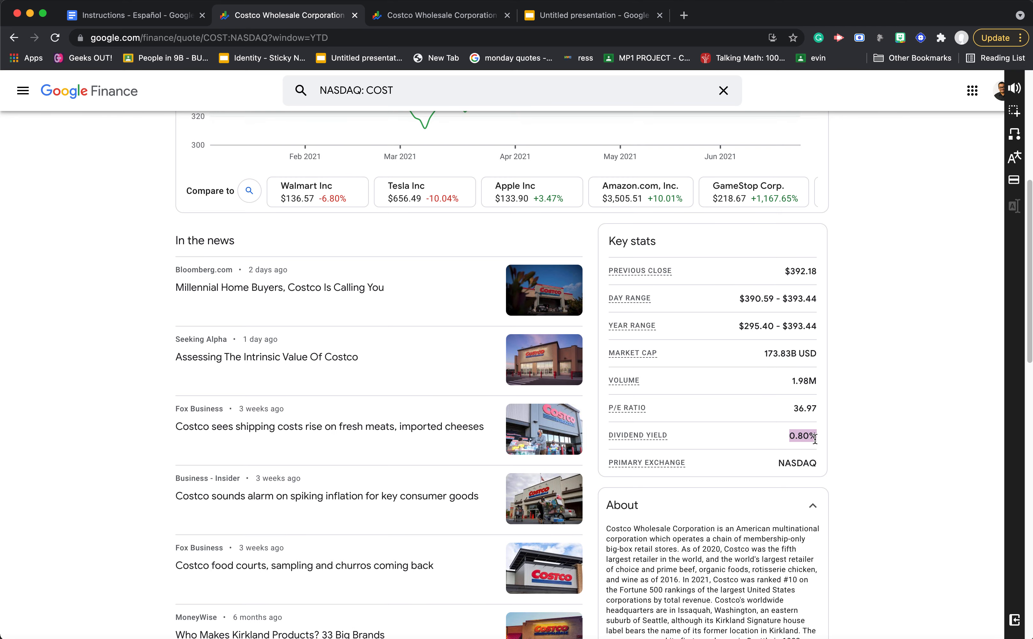
pyautogui.scroll(5, 815, 439)
# - Place the Untitled presentation's browser tab beside the first Costco tab and add a new slide after the Analysis Project title slide
pyautogui.moveTo(586, 13); pyautogui.dragTo(441, 13)
pyautogui.click(73, 173)
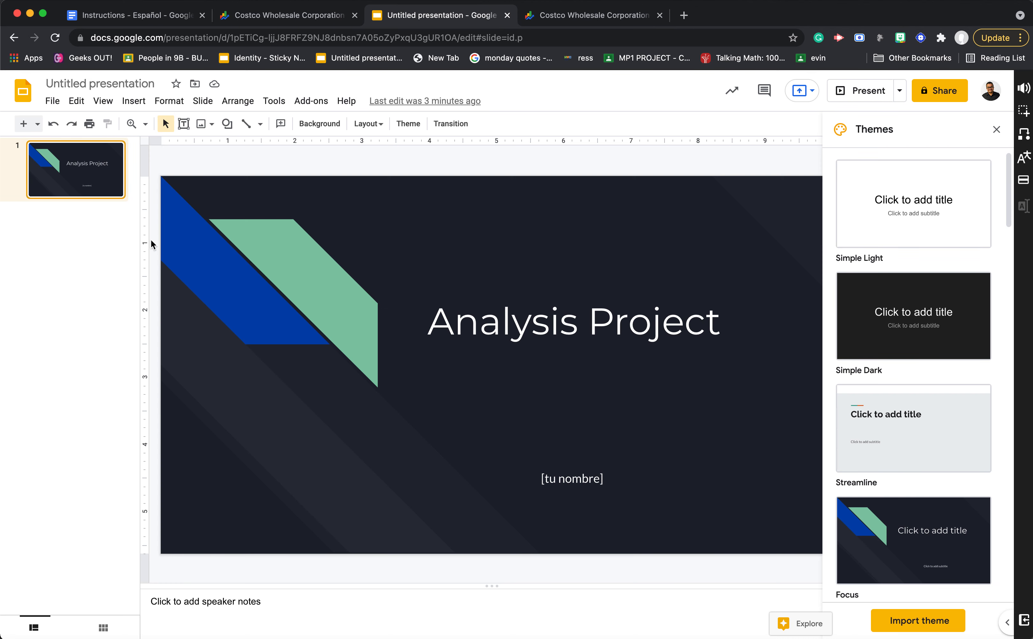
pyautogui.click(24, 124)
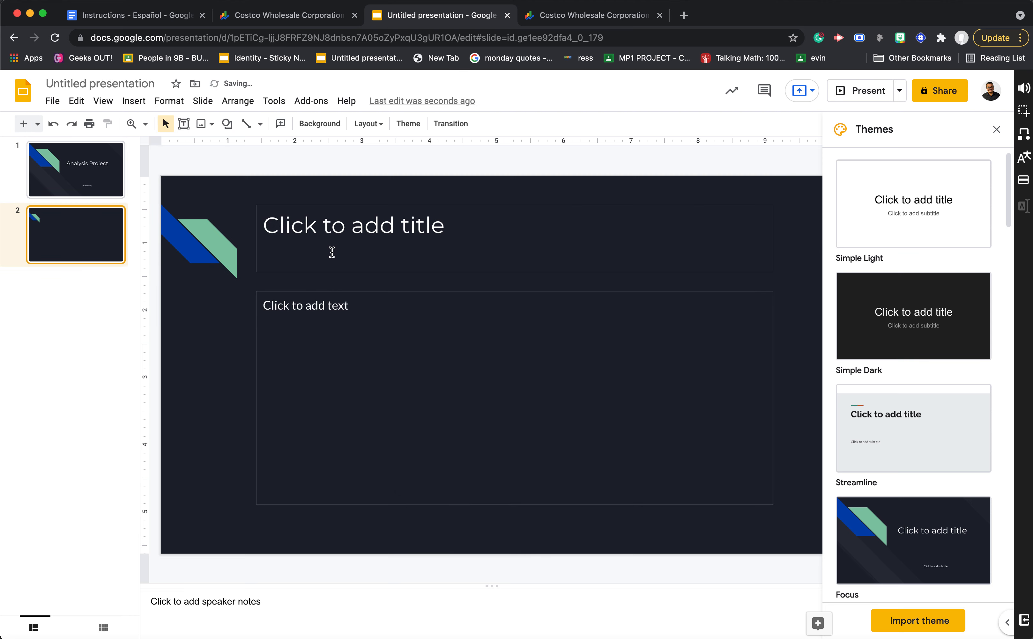
# - Title the second slide "Company #1: Costco"
pyautogui.click(336, 228)
pyautogui.write('Costco')
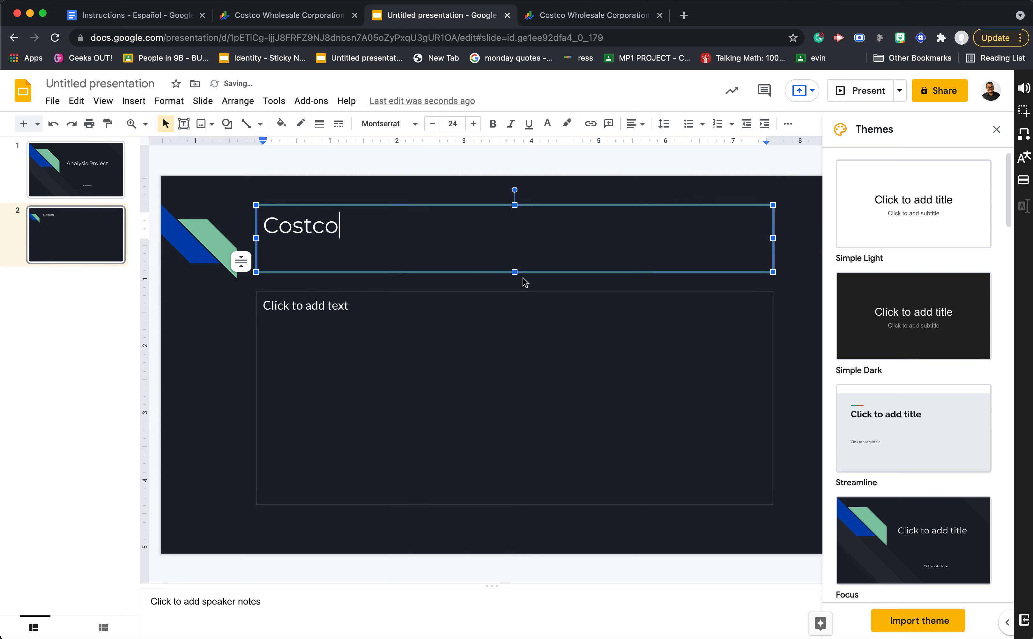
pyautogui.press('super+Left')
pyautogui.write('Company #')
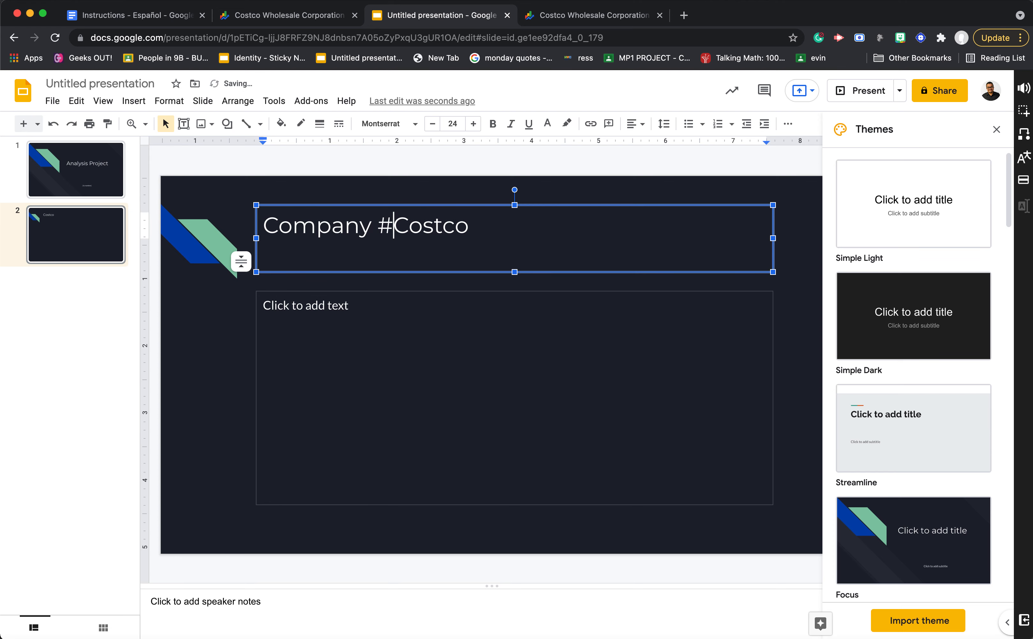
pyautogui.write('1:')
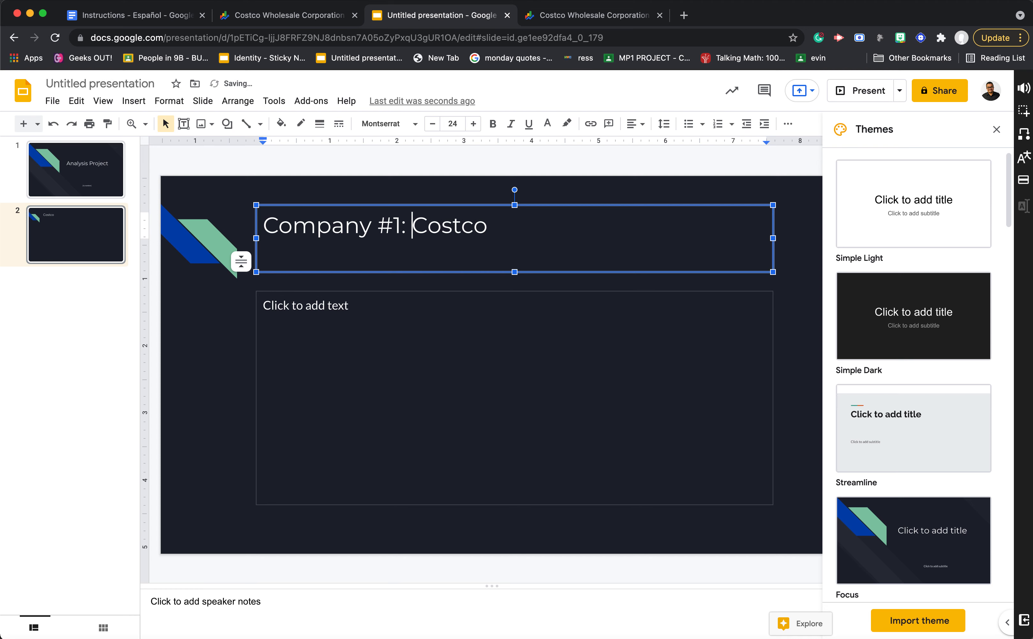
pyautogui.click(243, 301)
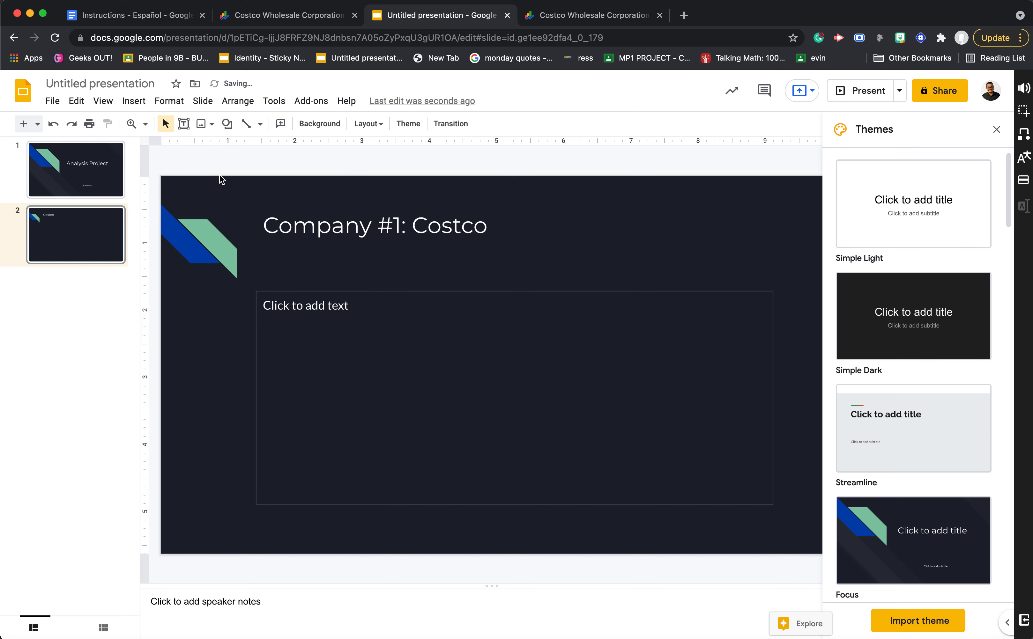
# - Insert the Costco YTD chart image Screen Shot 2021-06-23 at 3.35.11 PM from the Desktop and shrink it to about half the slide's width
pyautogui.click(134, 100)
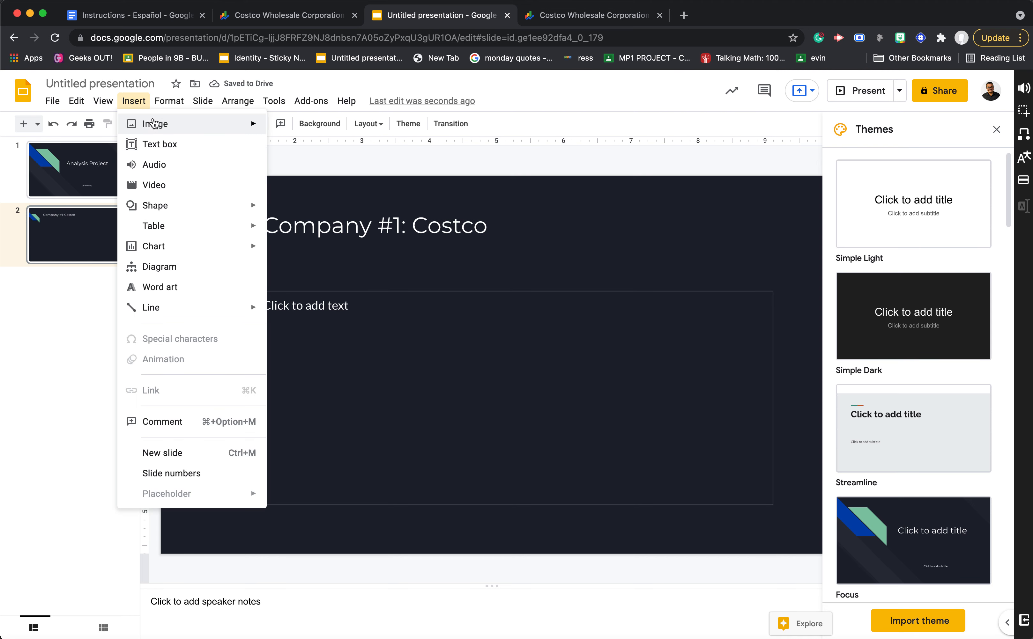
pyautogui.moveTo(157, 125)
pyautogui.click(322, 128)
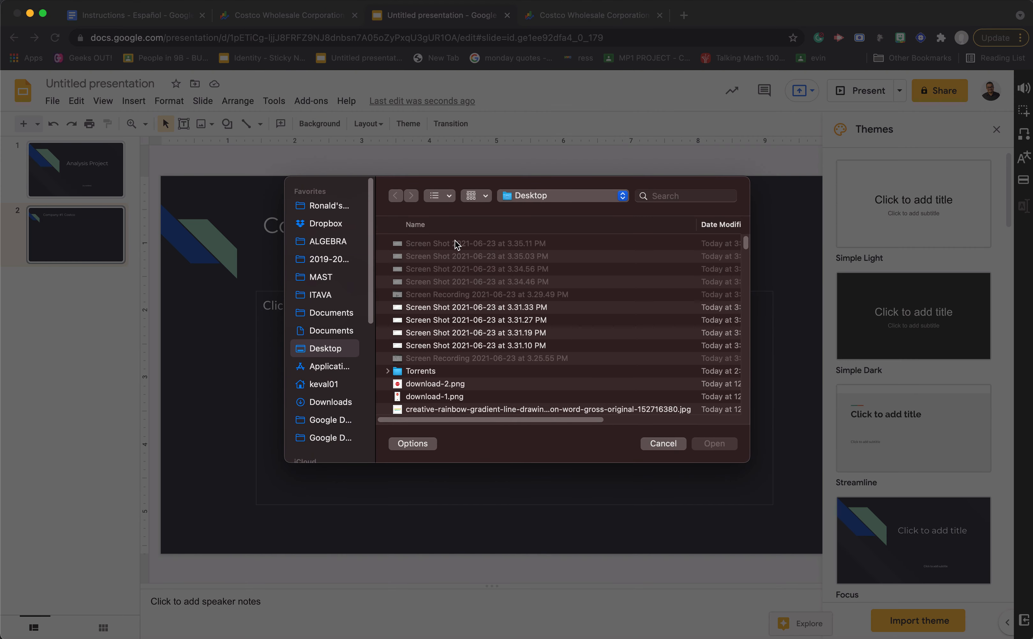
pyautogui.click(455, 245)
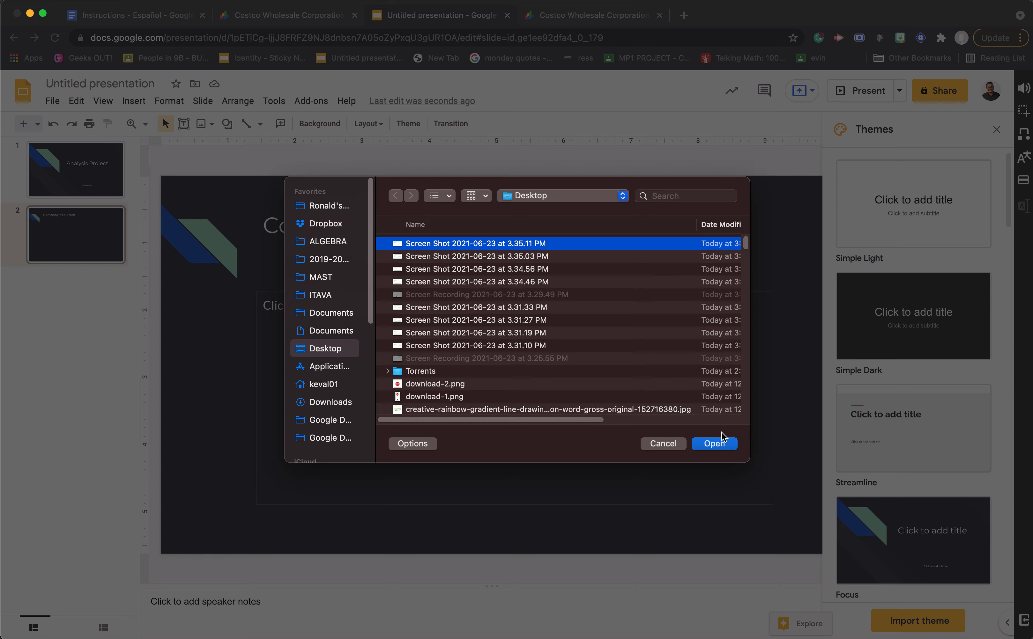
pyautogui.click(714, 444)
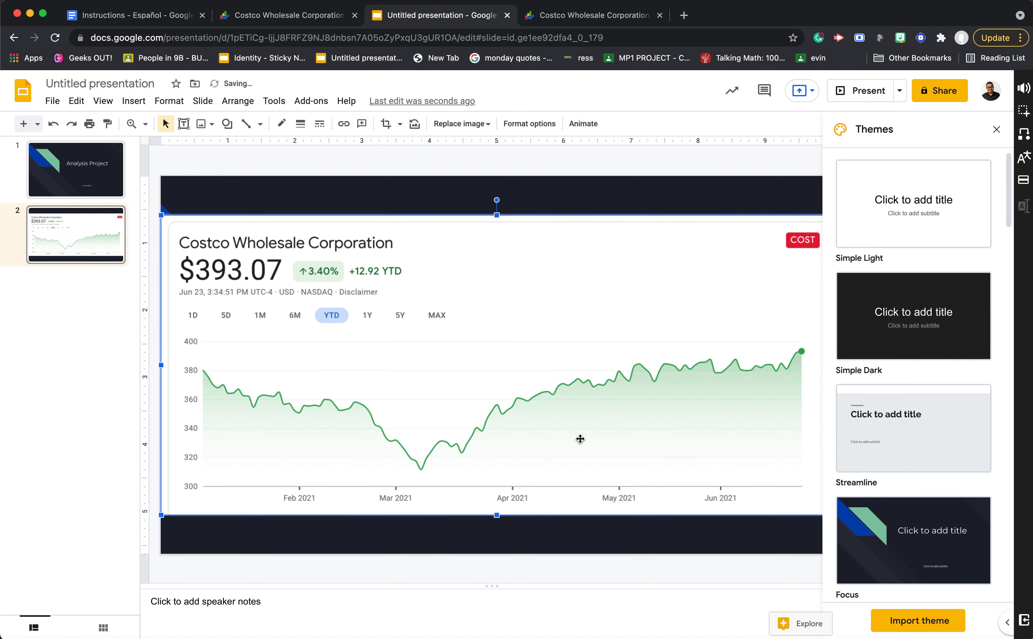
pyautogui.moveTo(162, 515); pyautogui.dragTo(403, 409)
pyautogui.moveTo(553, 327); pyautogui.dragTo(312, 345)
pyautogui.moveTo(592, 427); pyautogui.dragTo(465, 382)
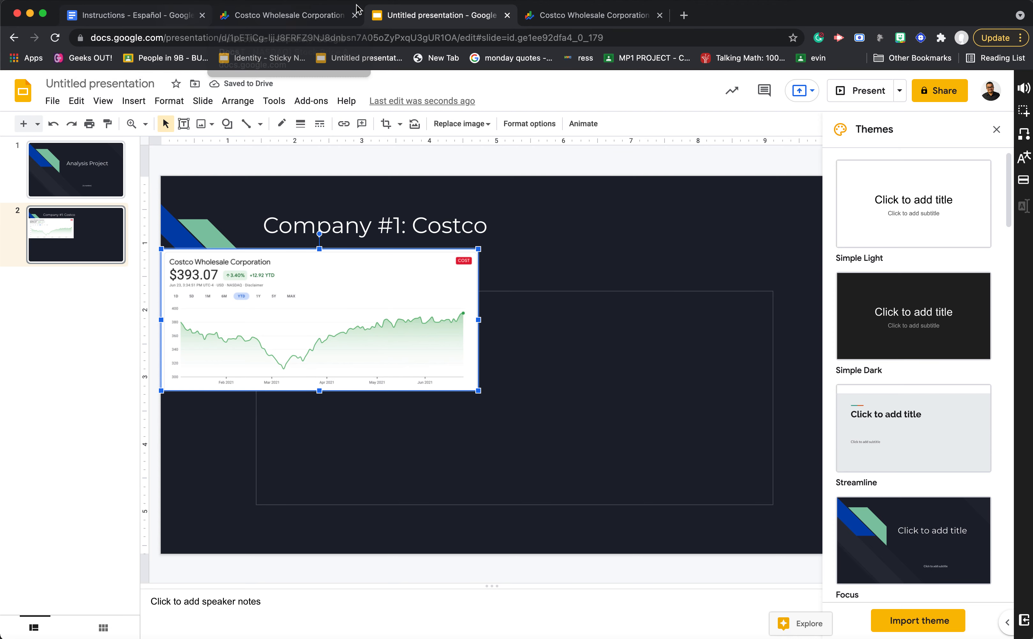
# - Insert the 6M chart image Screen Shot 2021-06-23 at 3.35.03 PM, shrink it and place it in the slide's lower-left area
pyautogui.click(144, 104)
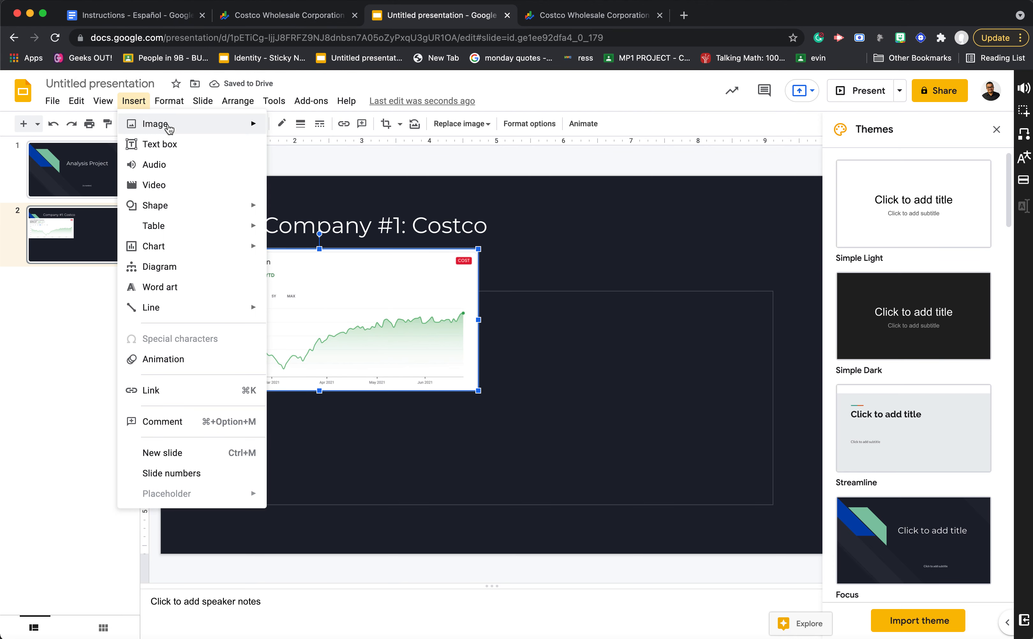
pyautogui.moveTo(170, 129)
pyautogui.click(328, 134)
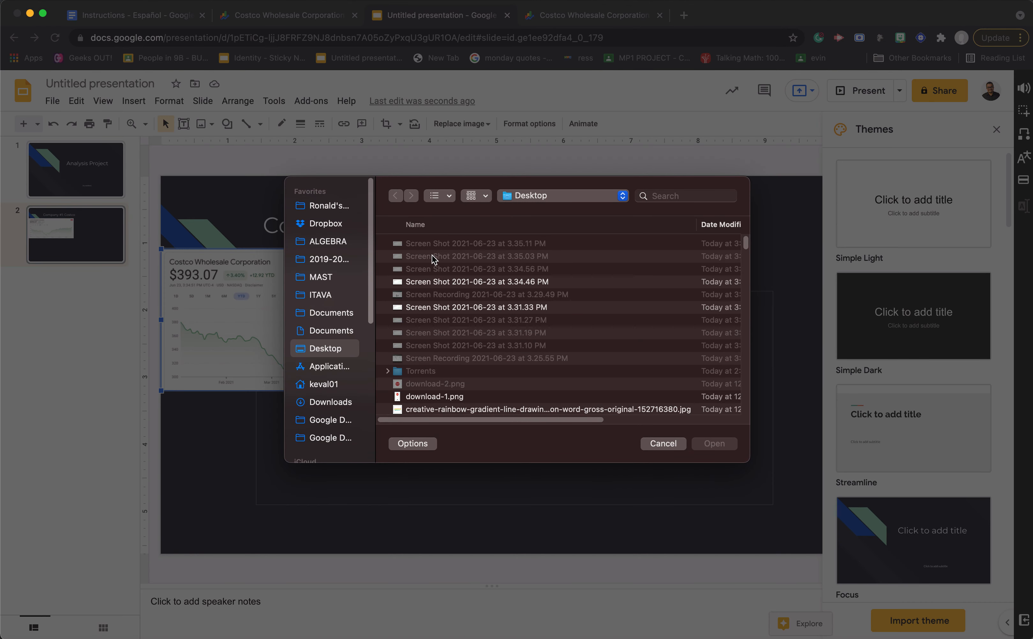
pyautogui.click(433, 257)
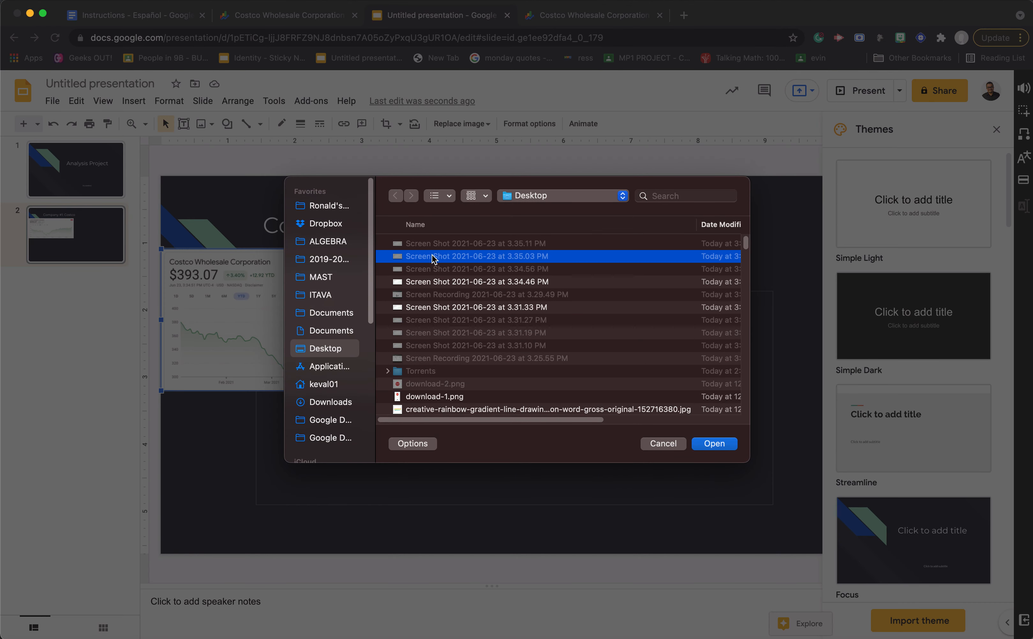
pyautogui.click(713, 443)
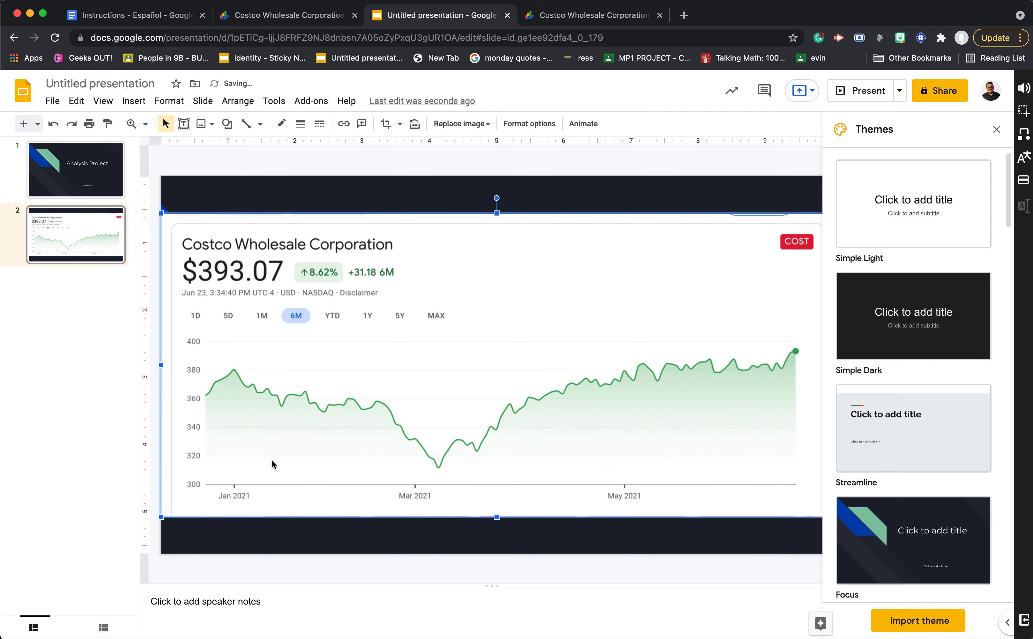
pyautogui.moveTo(161, 517); pyautogui.dragTo(554, 339)
pyautogui.moveTo(714, 275); pyautogui.dragTo(344, 471)
# - Move the YTD chart to the slide's lower-right area and resize both charts to fill the lower part side by side
pyautogui.moveTo(401, 337); pyautogui.dragTo(693, 496)
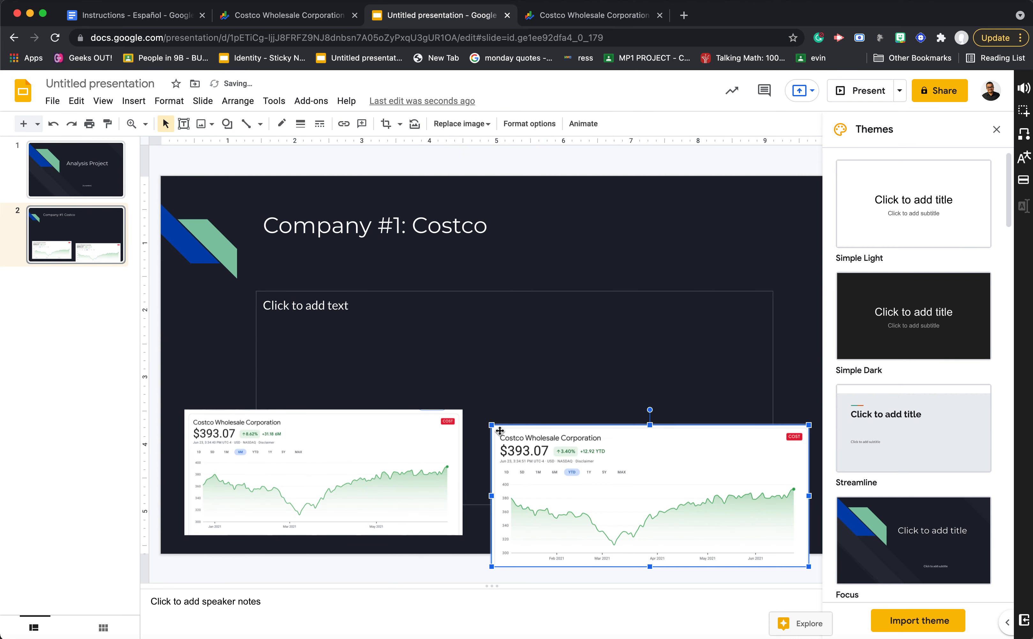
pyautogui.moveTo(491, 425); pyautogui.dragTo(542, 447)
pyautogui.moveTo(624, 498); pyautogui.dragTo(651, 493)
pyautogui.moveTo(553, 428); pyautogui.dragTo(489, 402)
pyautogui.moveTo(420, 435); pyautogui.dragTo(402, 428)
pyautogui.moveTo(465, 533); pyautogui.dragTo(484, 542)
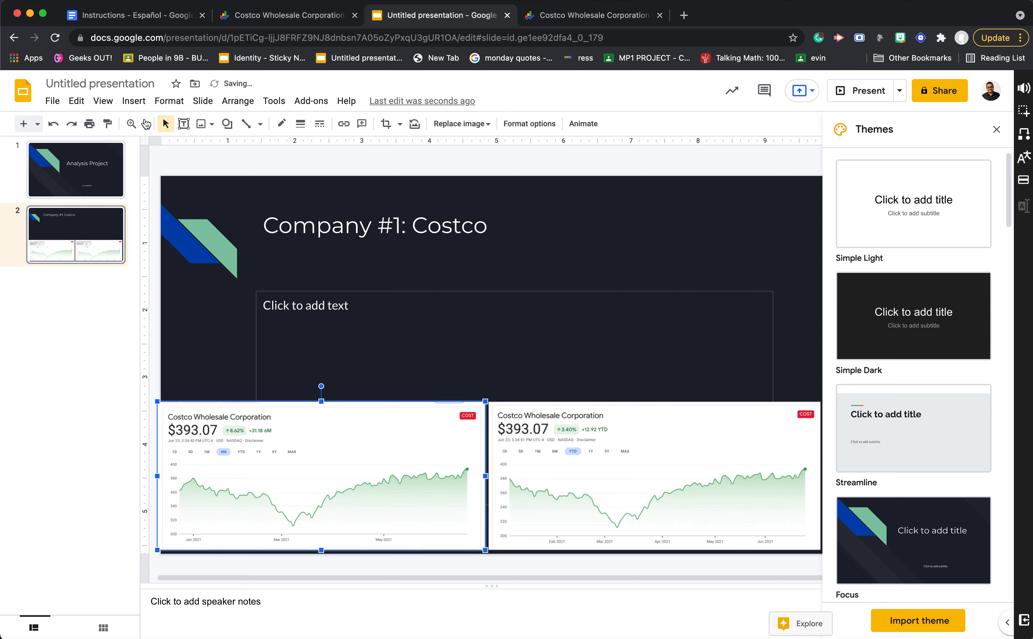
# - Insert the 1M chart image Screen Shot 2021-06-23 at 3.34.56 PM, shrink it and align it directly above the YTD chart
pyautogui.click(134, 101)
pyautogui.moveTo(191, 123)
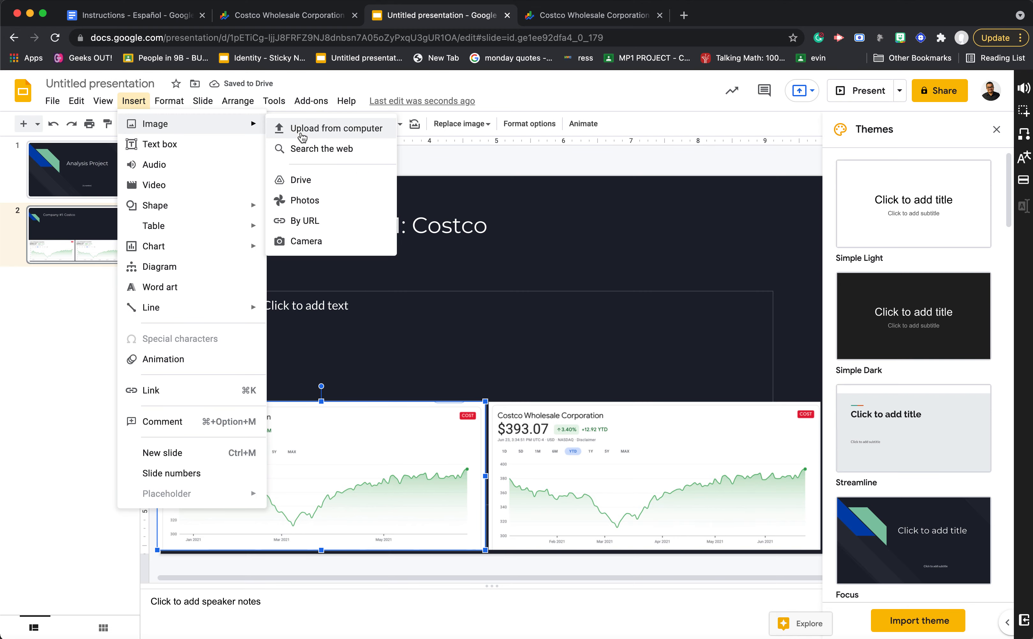
pyautogui.click(301, 134)
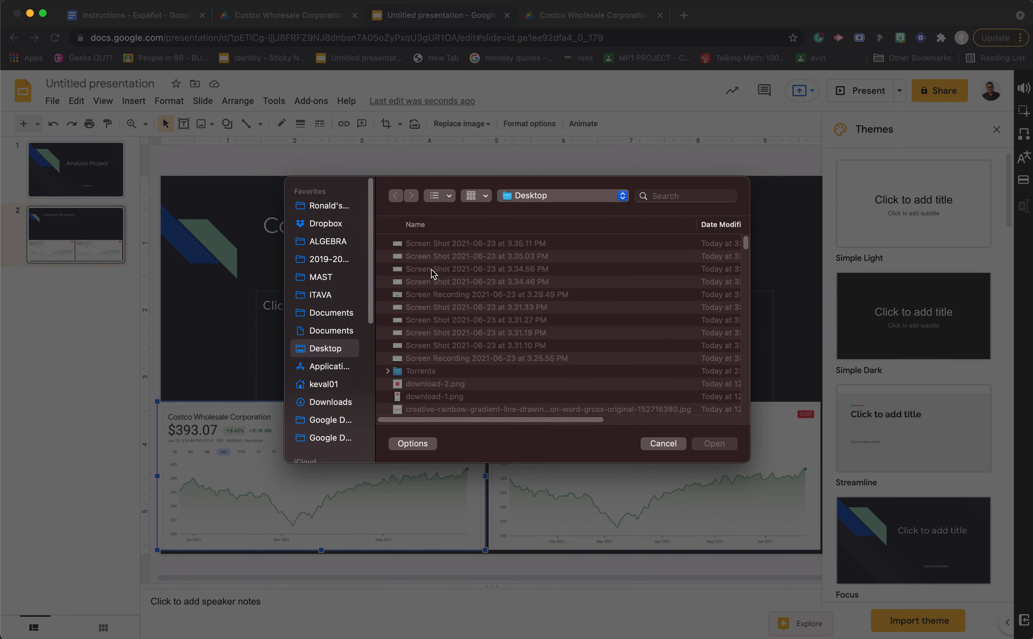
pyautogui.click(430, 270)
pyautogui.click(713, 444)
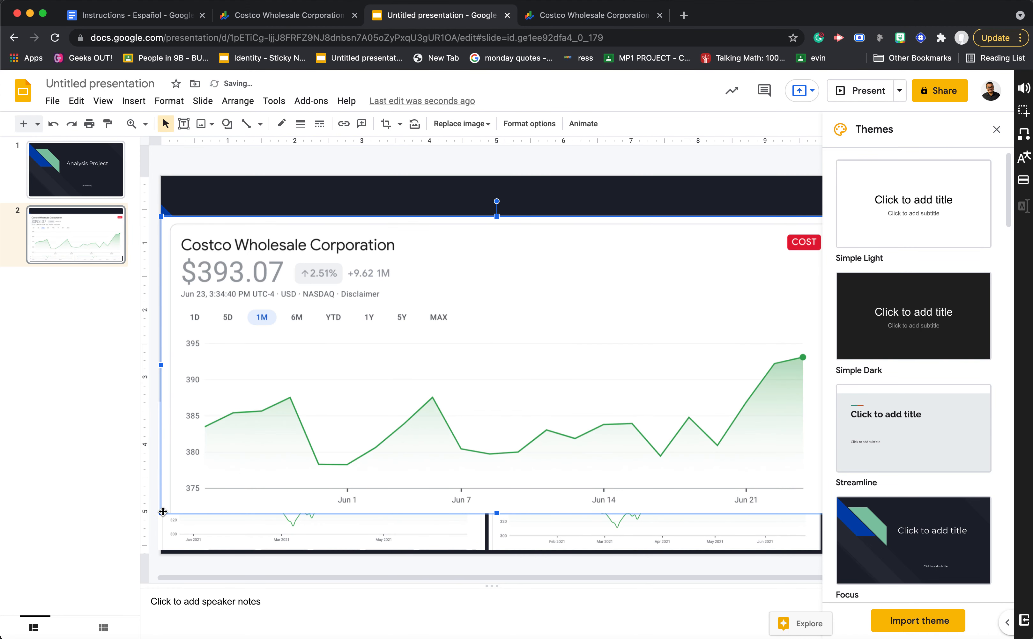
pyautogui.moveTo(169, 513); pyautogui.dragTo(511, 395)
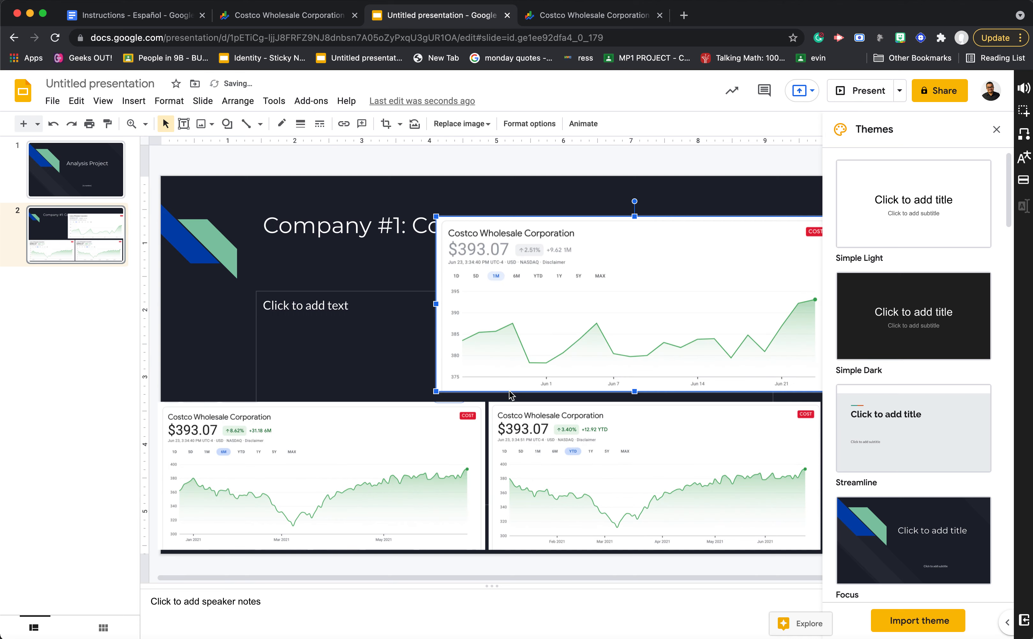
pyautogui.moveTo(434, 391); pyautogui.dragTo(483, 379)
pyautogui.moveTo(560, 321); pyautogui.dragTo(561, 347)
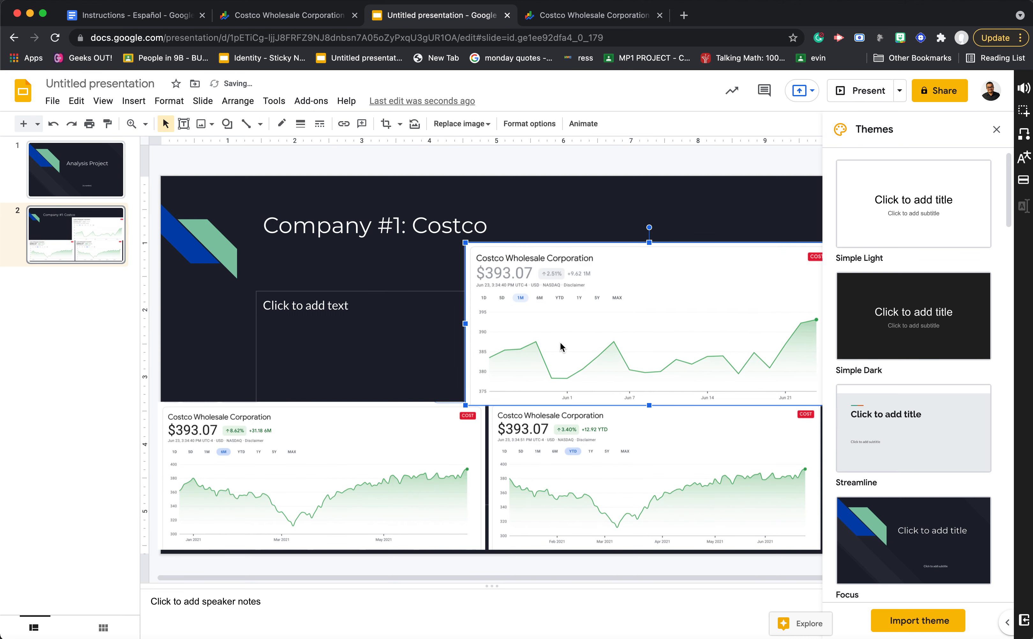
pyautogui.moveTo(464, 407); pyautogui.dragTo(488, 394)
pyautogui.press('Down')
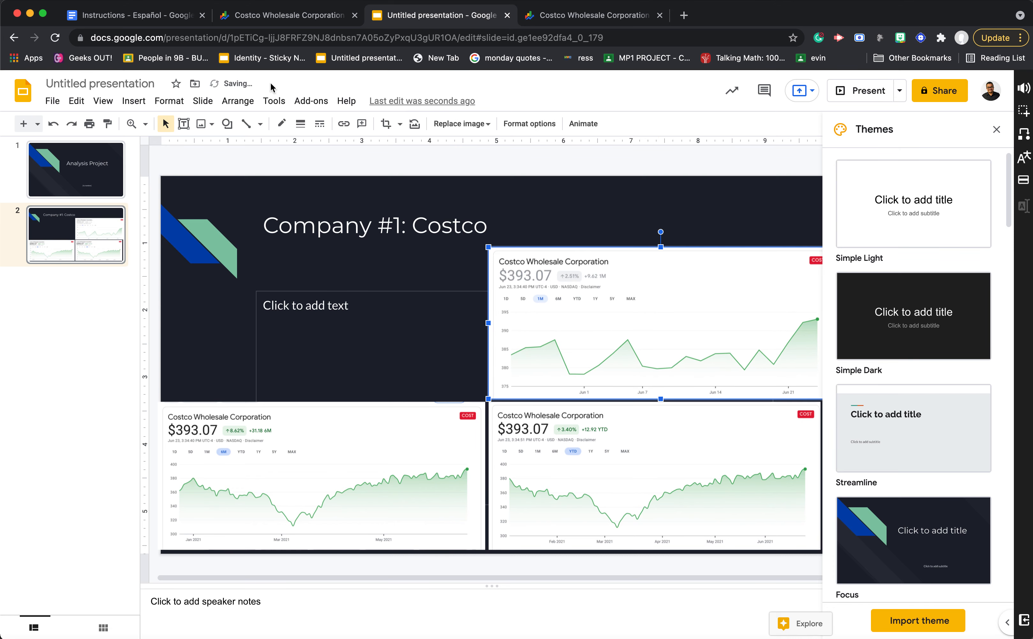
# - Insert the 5D chart image Screen Shot 2021-06-23 at 3.34.46 PM, shrink it and fit it above the 6M chart, beside the 1M chart
pyautogui.click(134, 101)
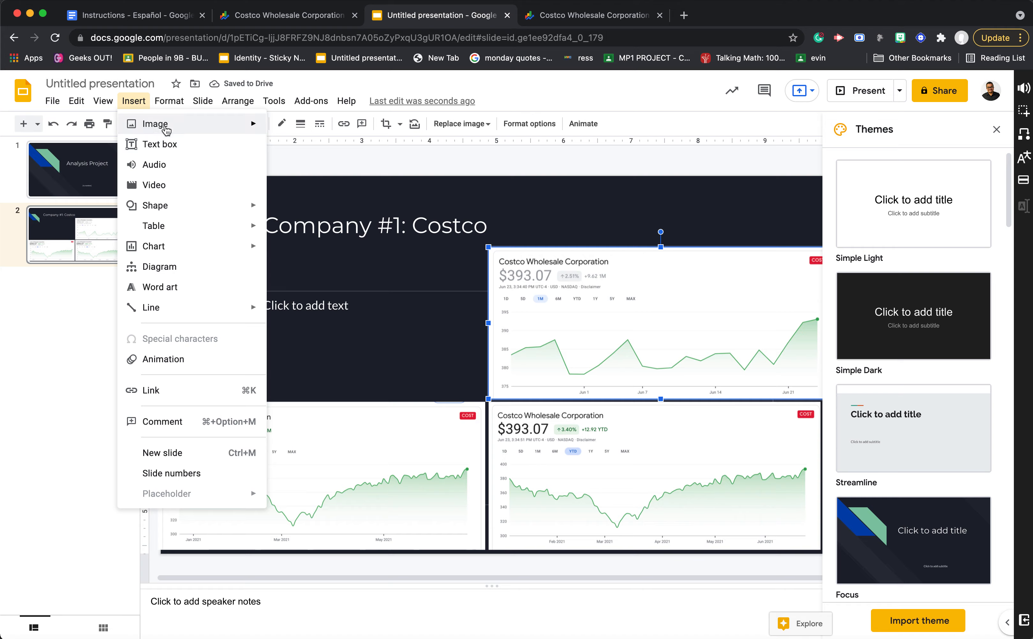
pyautogui.moveTo(140, 124)
pyautogui.click(295, 130)
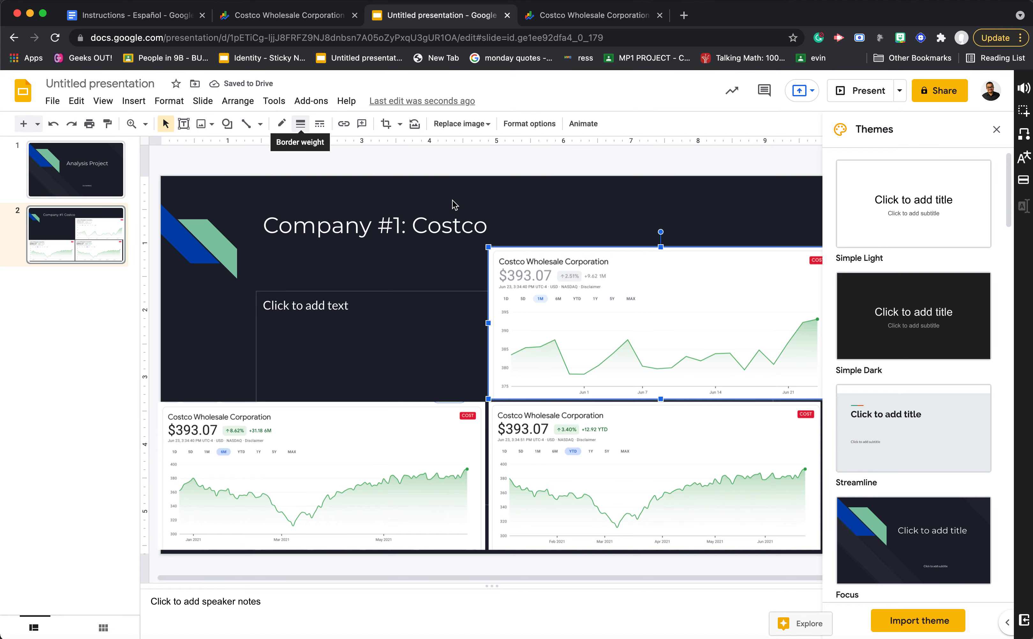
pyautogui.click(452, 283)
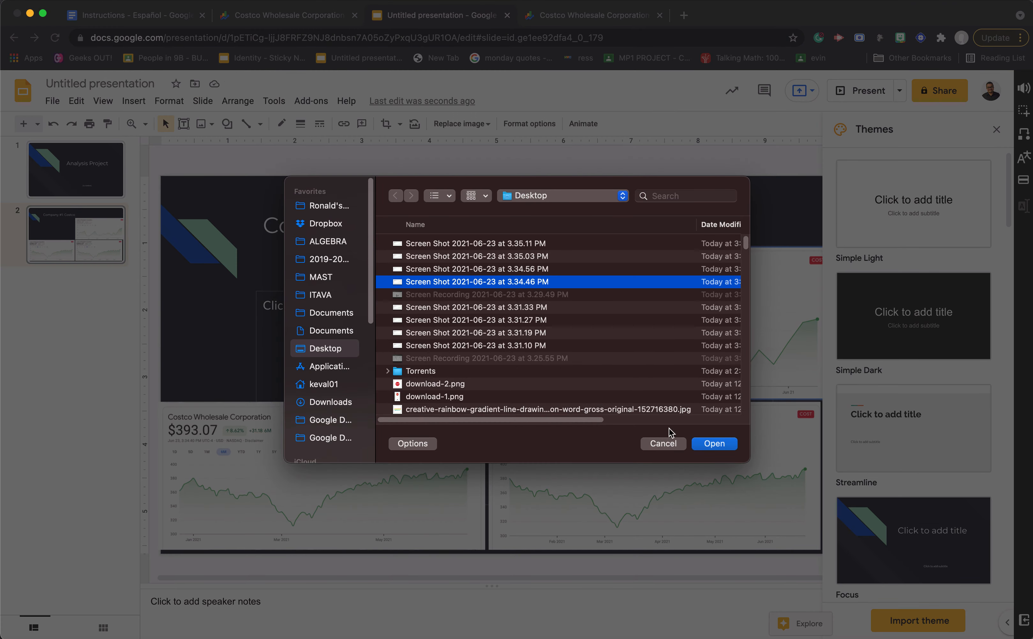
pyautogui.click(711, 450)
pyautogui.moveTo(514, 332); pyautogui.dragTo(515, 306)
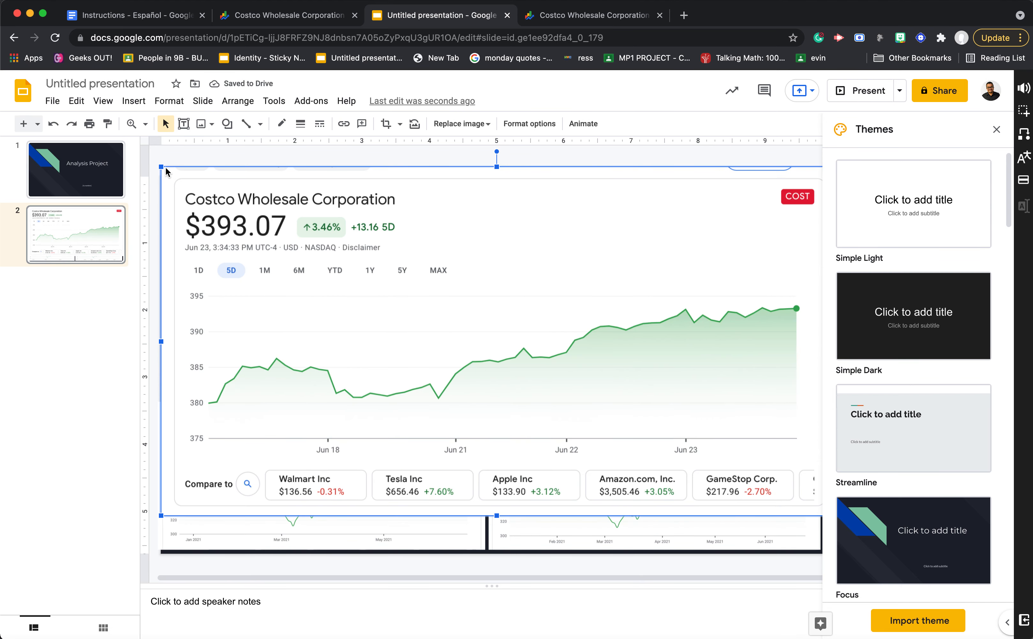
pyautogui.moveTo(160, 165); pyautogui.dragTo(436, 311)
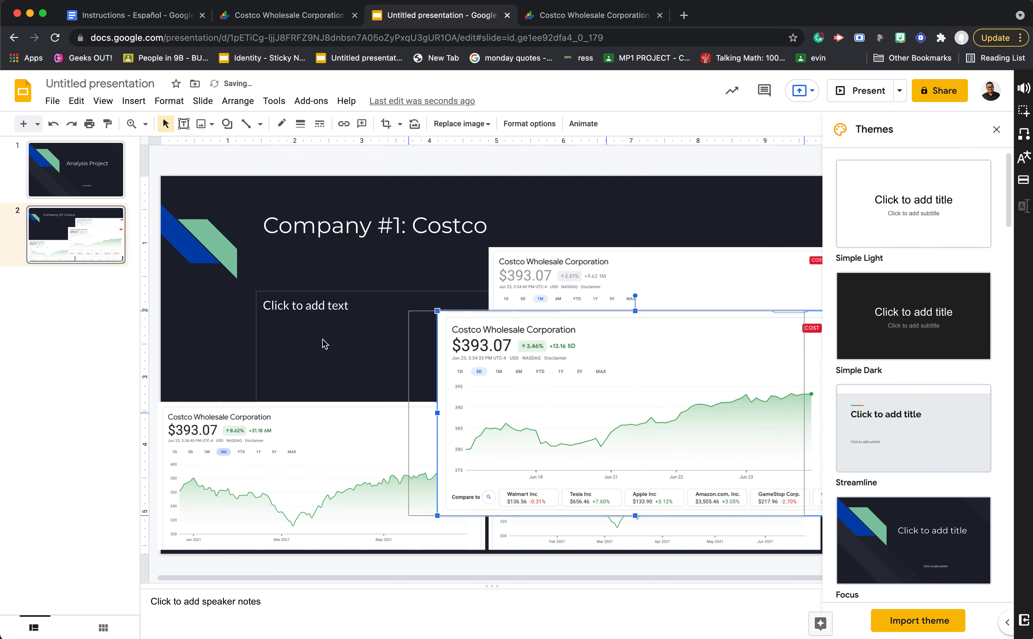
pyautogui.moveTo(317, 327); pyautogui.dragTo(284, 302)
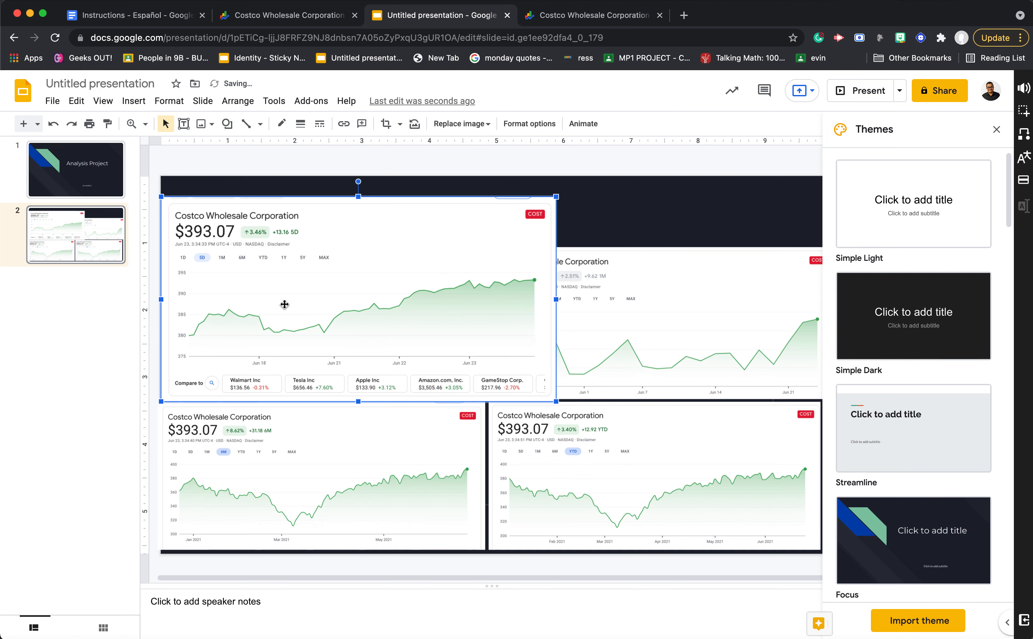
pyautogui.moveTo(556, 197); pyautogui.dragTo(453, 293)
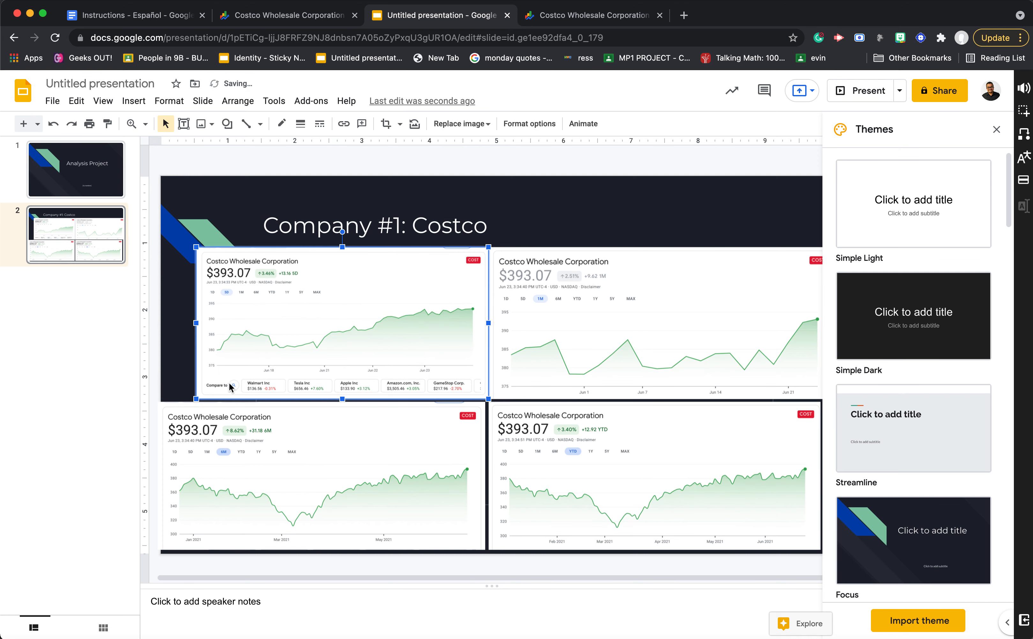
pyautogui.moveTo(196, 248); pyautogui.dragTo(161, 229)
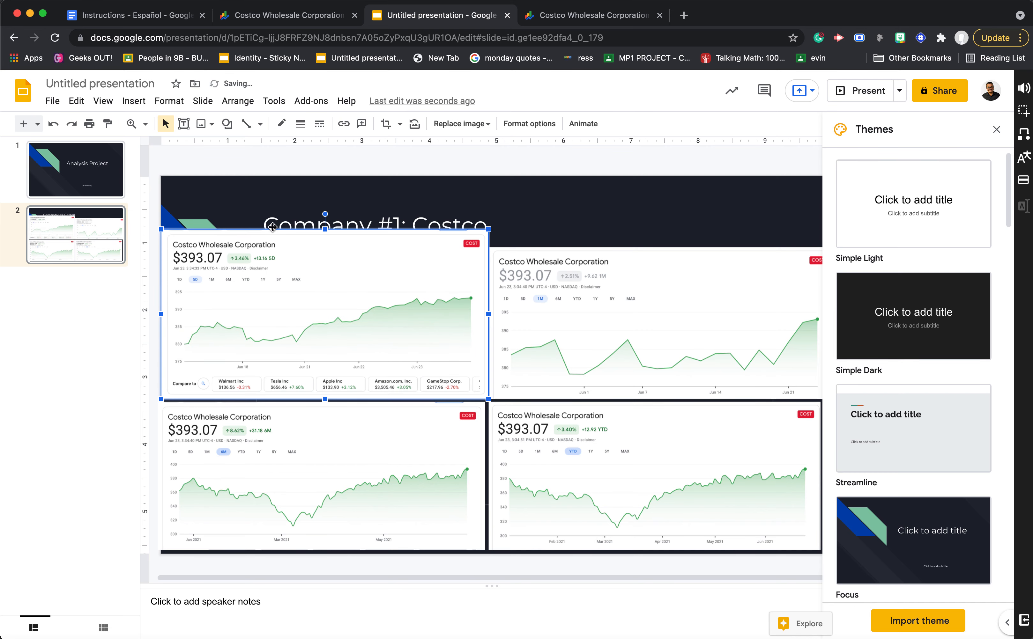
# - Move the slide title up clear of the charts, and slightly shrink and reposition the 5D chart below it
pyautogui.click(369, 214)
pyautogui.moveTo(400, 207); pyautogui.dragTo(401, 188)
pyautogui.click(398, 365)
pyautogui.moveTo(161, 229); pyautogui.dragTo(176, 240)
pyautogui.moveTo(258, 273); pyautogui.dragTo(248, 277)
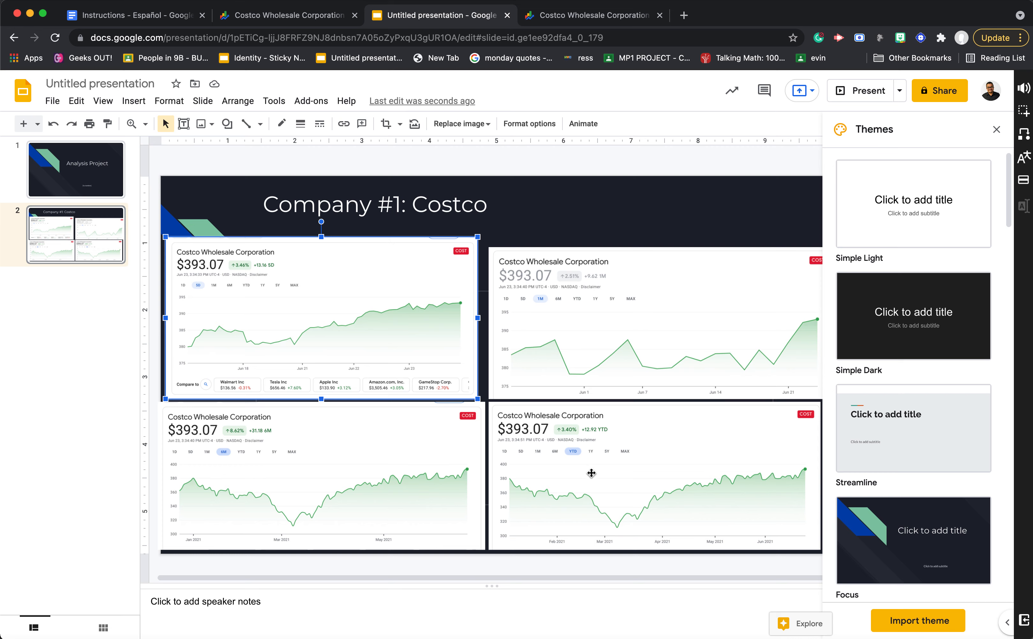
# - Add a third slide after the Costco charts slide and put the cursor in its title
pyautogui.click(76, 252)
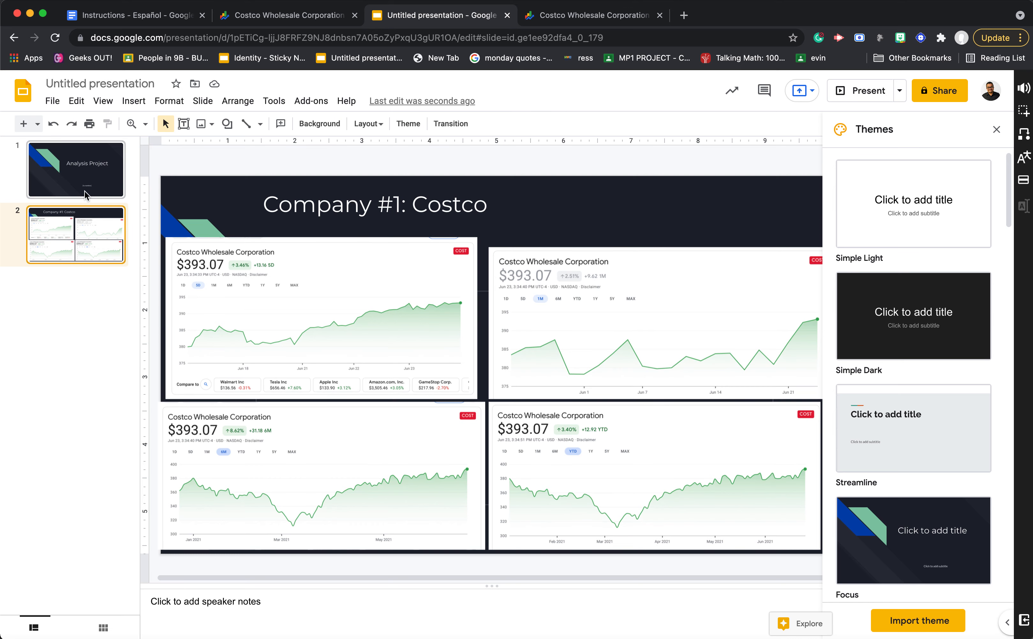
pyautogui.click(23, 124)
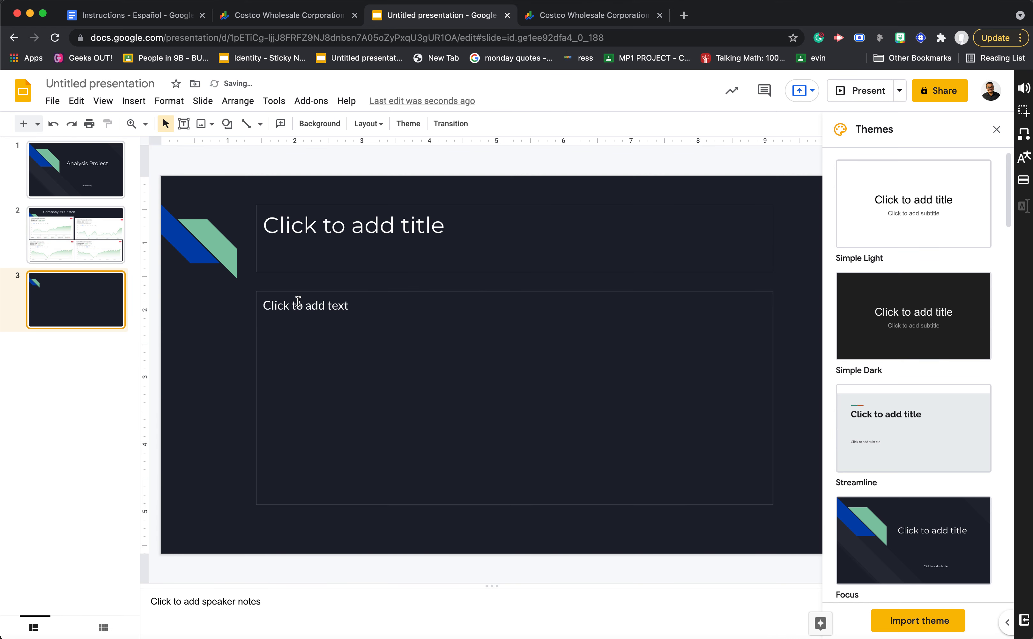
pyautogui.click(362, 238)
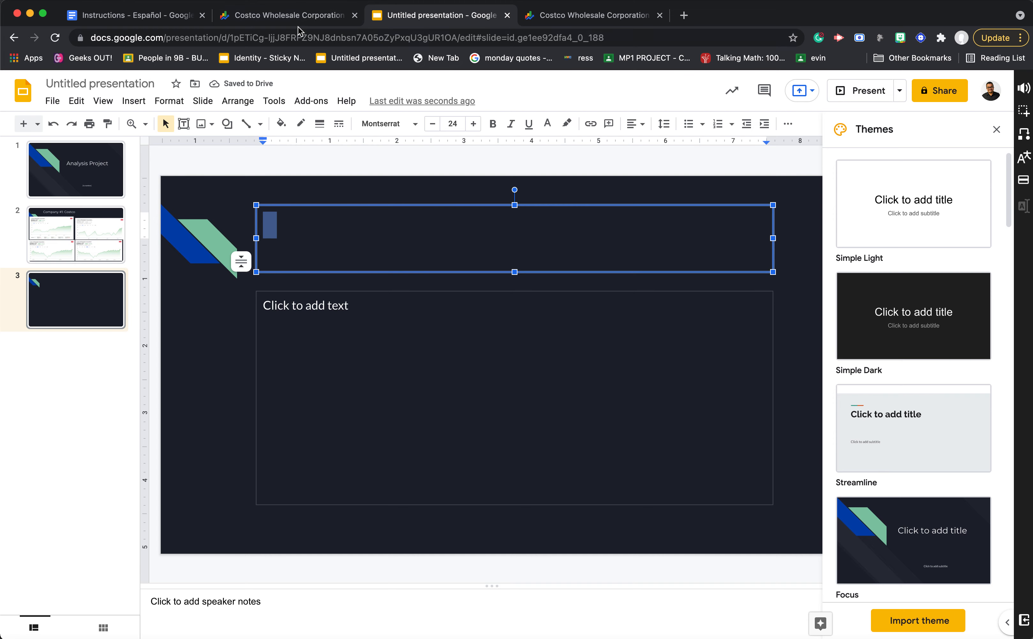
# - Copy the seven research items under "Investiga su:", from Year Range to Competidores, in the Instructions - Español document
pyautogui.click(301, 17)
pyautogui.click(144, 16)
pyautogui.moveTo(411, 331); pyautogui.dragTo(654, 442)
pyautogui.press('super+c')
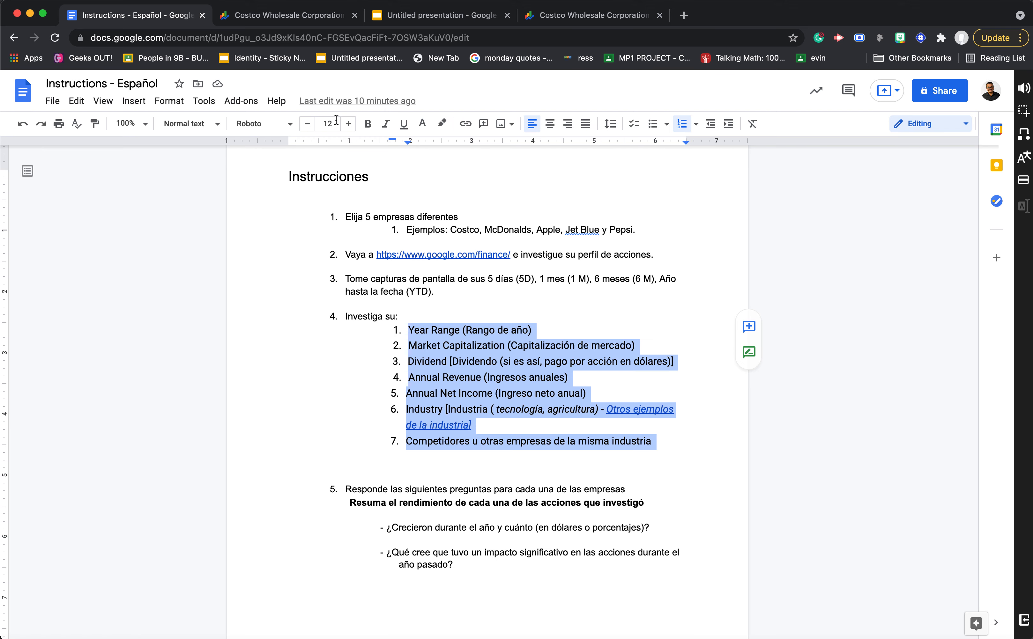
# - Return to the presentation and title the third slide "Market Research: Costco"
pyautogui.click(403, 16)
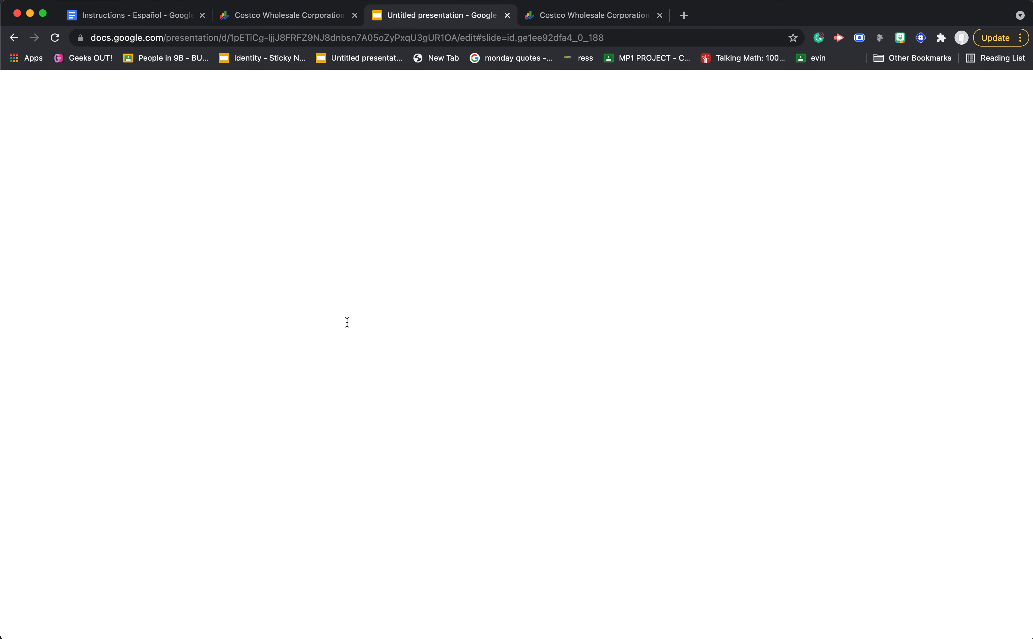
pyautogui.click(330, 328)
pyautogui.click(325, 241)
pyautogui.write('Market Re')
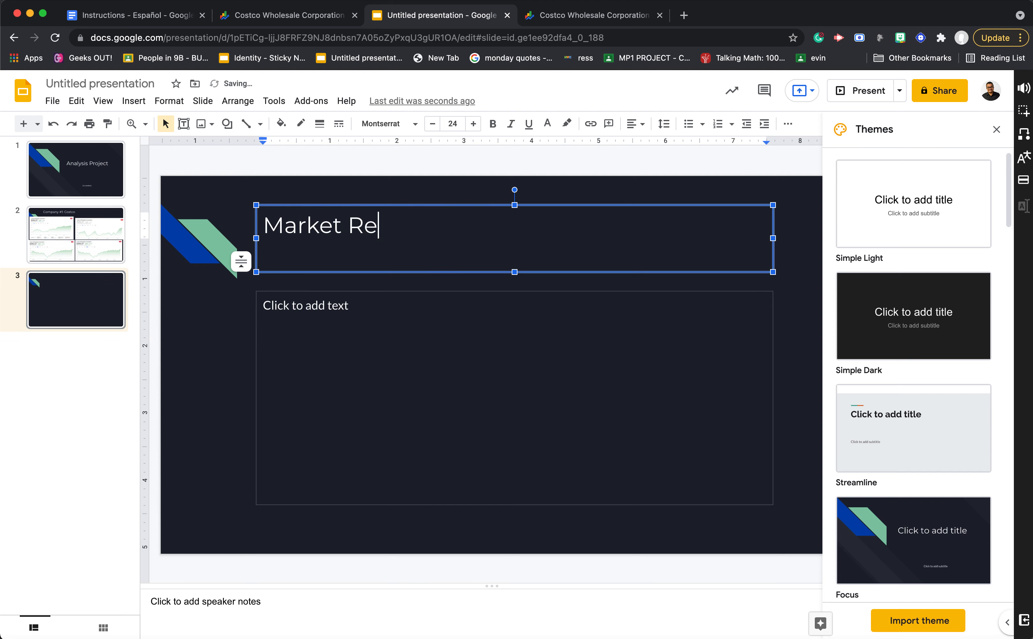
pyautogui.write('search - F')
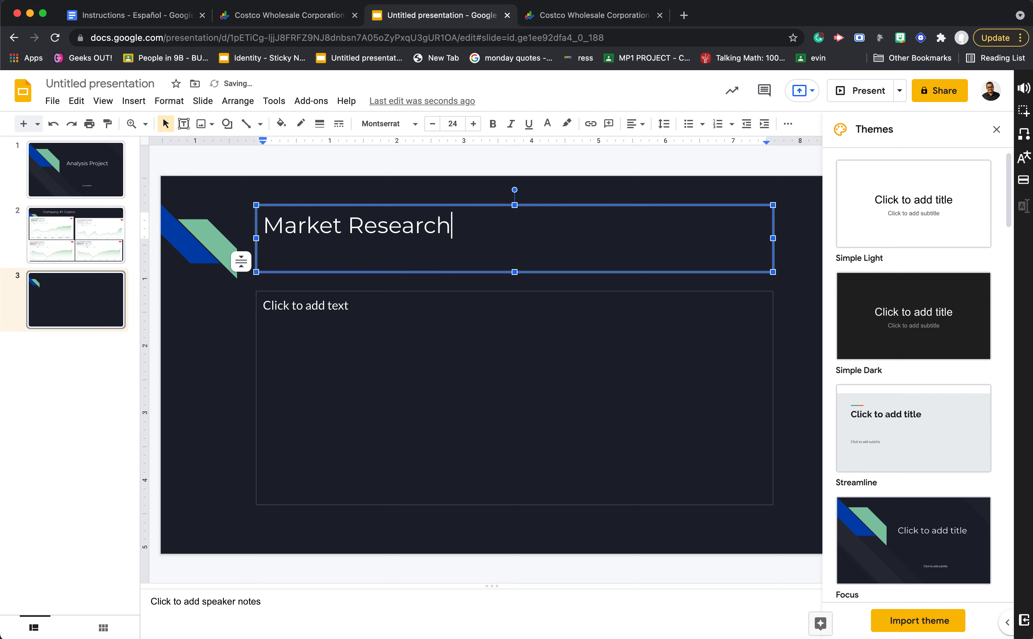
pyautogui.press('BackSpace')
pyautogui.press('BackSpace')
pyautogui.press('BackSpace')
pyautogui.press('BackSpace')
pyautogui.write(':')
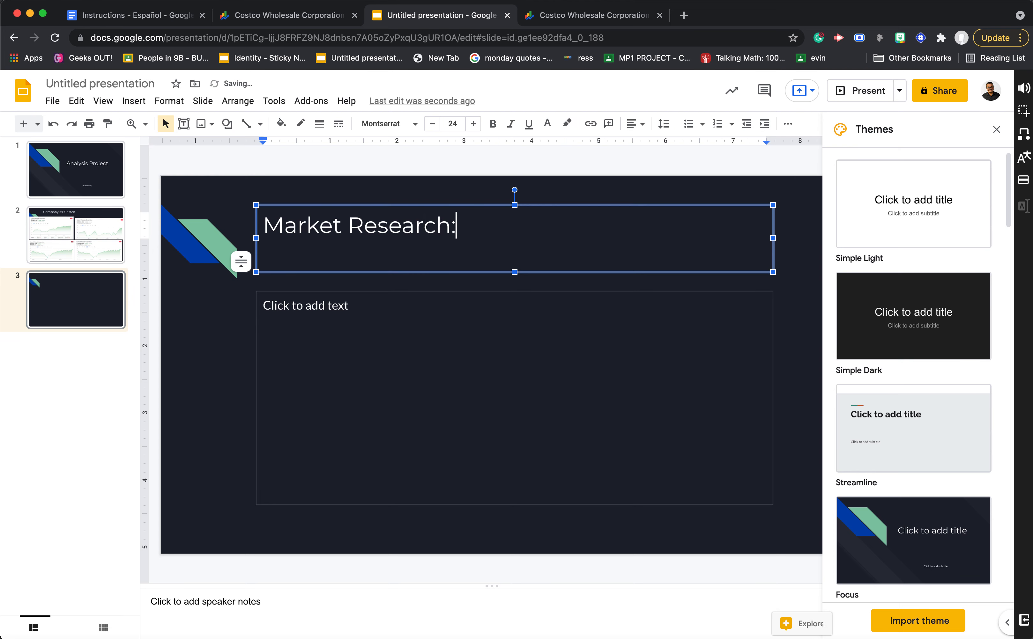
pyautogui.write(' Costco')
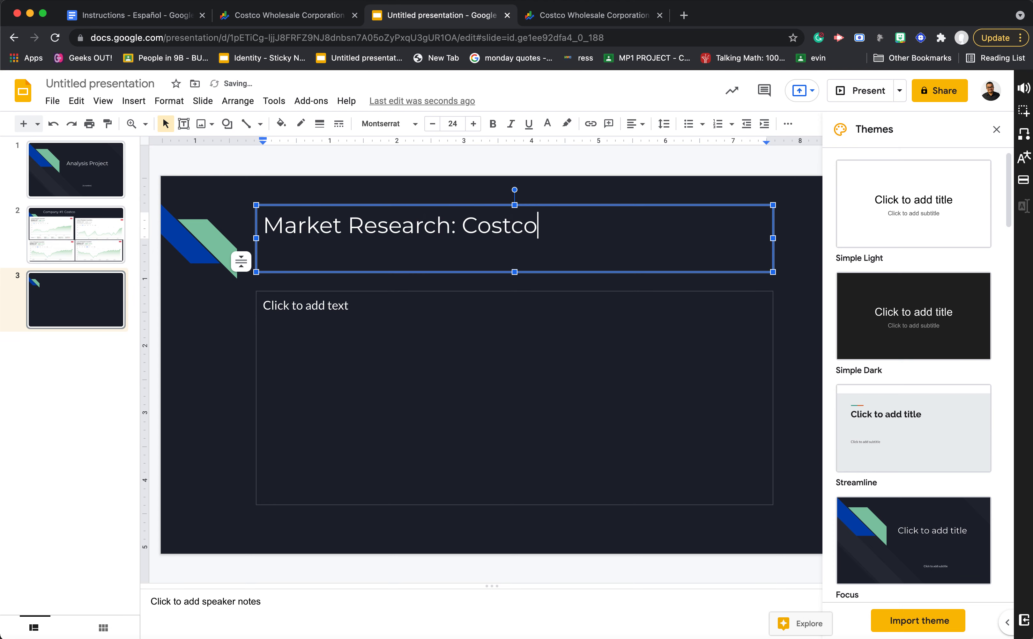
# - Paste the copied research list into the third slide's body text box and change all of its text to white
pyautogui.click(304, 331)
pyautogui.press('super+v')
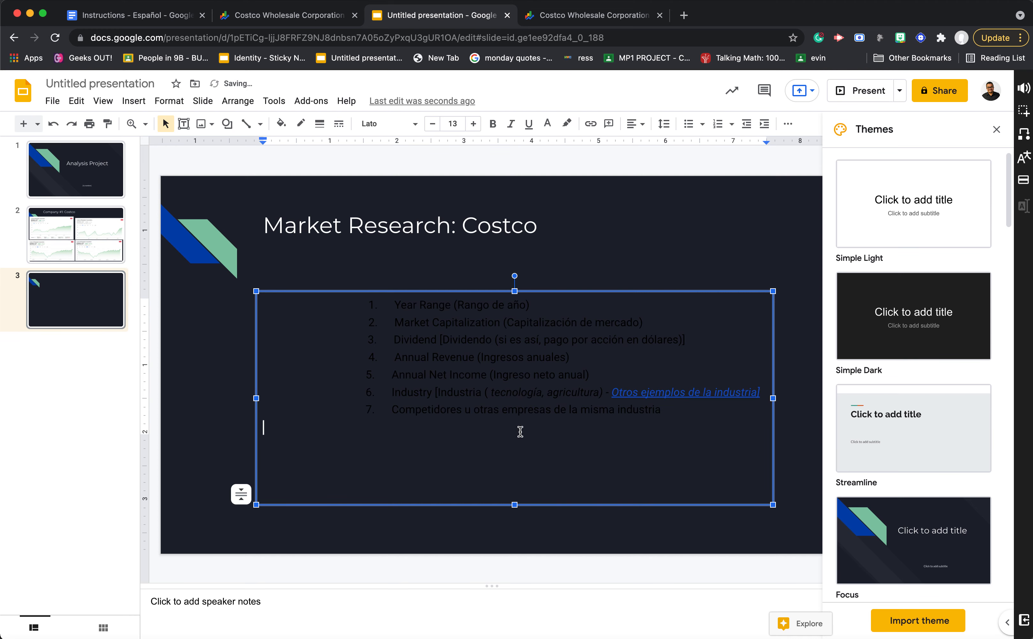
pyautogui.press('super+a')
pyautogui.click(547, 123)
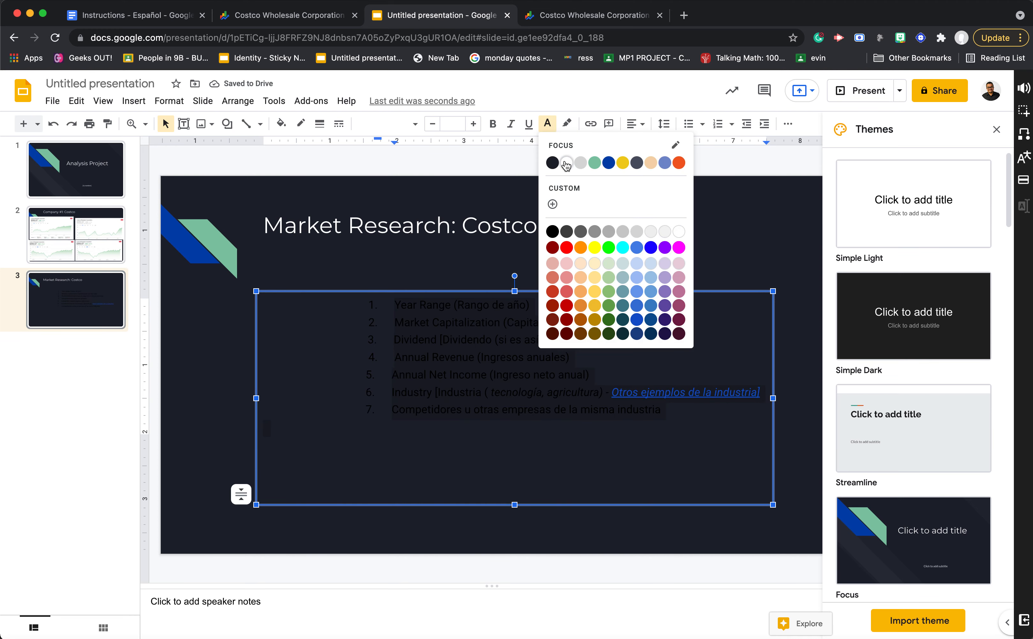
pyautogui.click(566, 163)
pyautogui.click(576, 426)
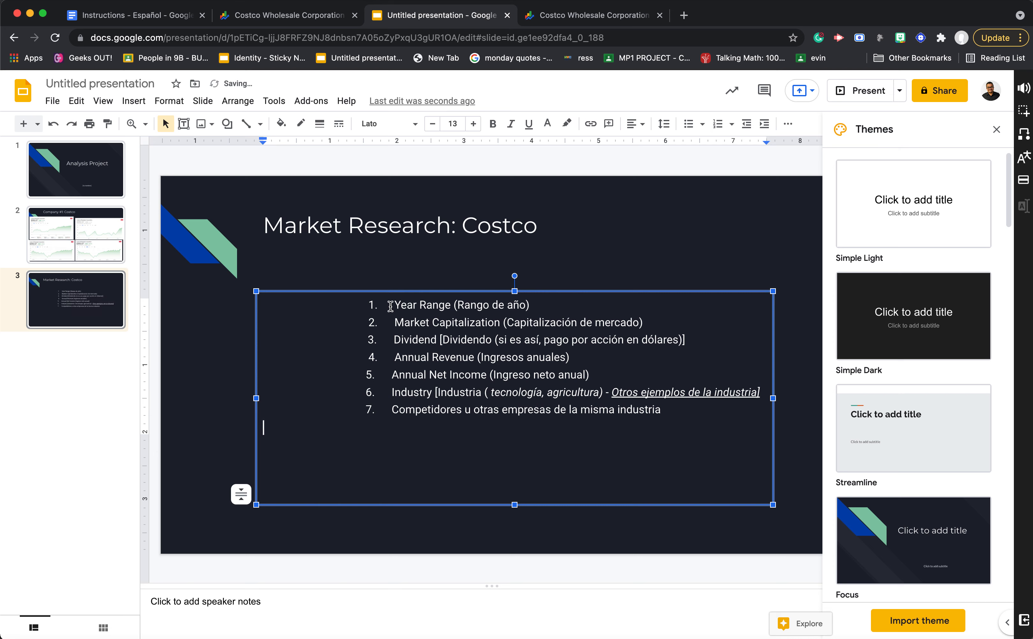
# - Place the text cursor at the end of the Industry item in the pasted list
pyautogui.click(761, 391)
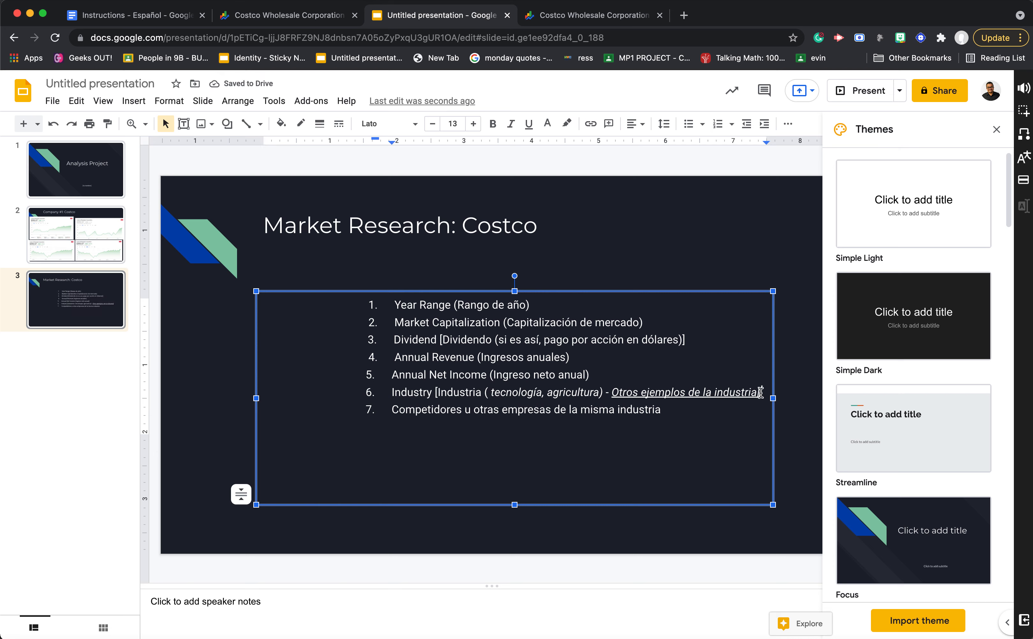
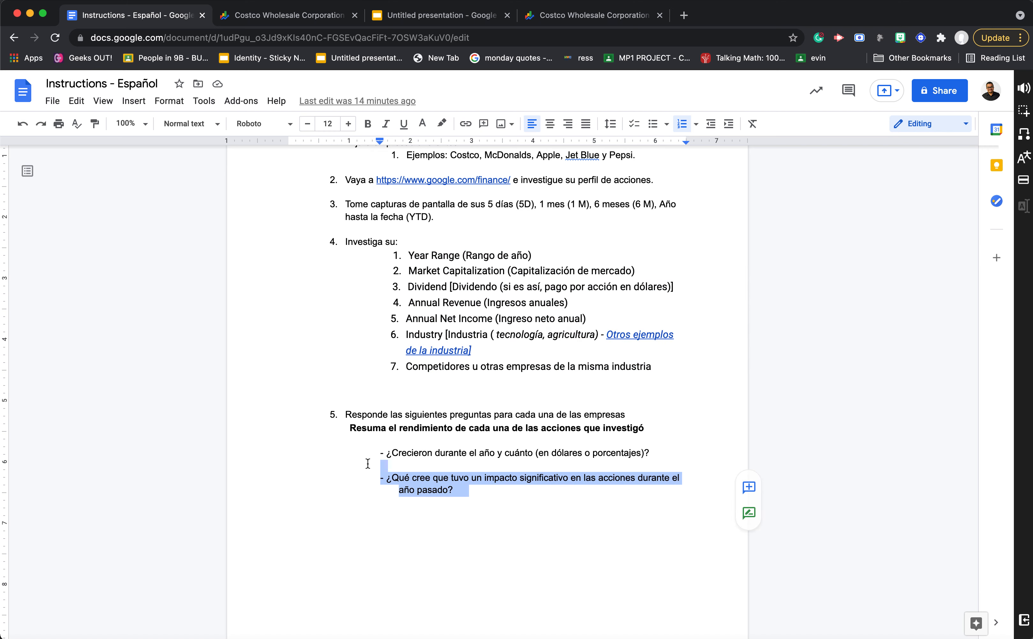
# - Switch to the presentation, paste the two copied summary questions into the SUMMARY slide's body text box and change their text to white
pyautogui.click(264, 15)
pyautogui.click(413, 15)
pyautogui.write('- ¿Crecieron durante el año y cuánto (en dólares o porcentajes)?  - ¿Qué cree que tuvo un impacto significativo en las acciones durante el año pasado?')
pyautogui.press('super+a')
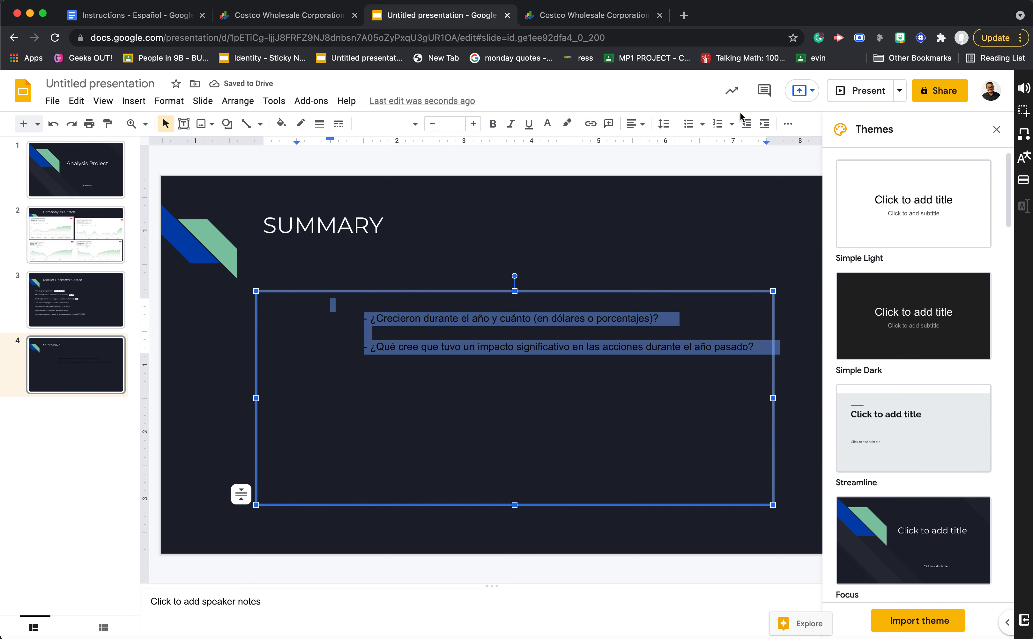
pyautogui.click(546, 124)
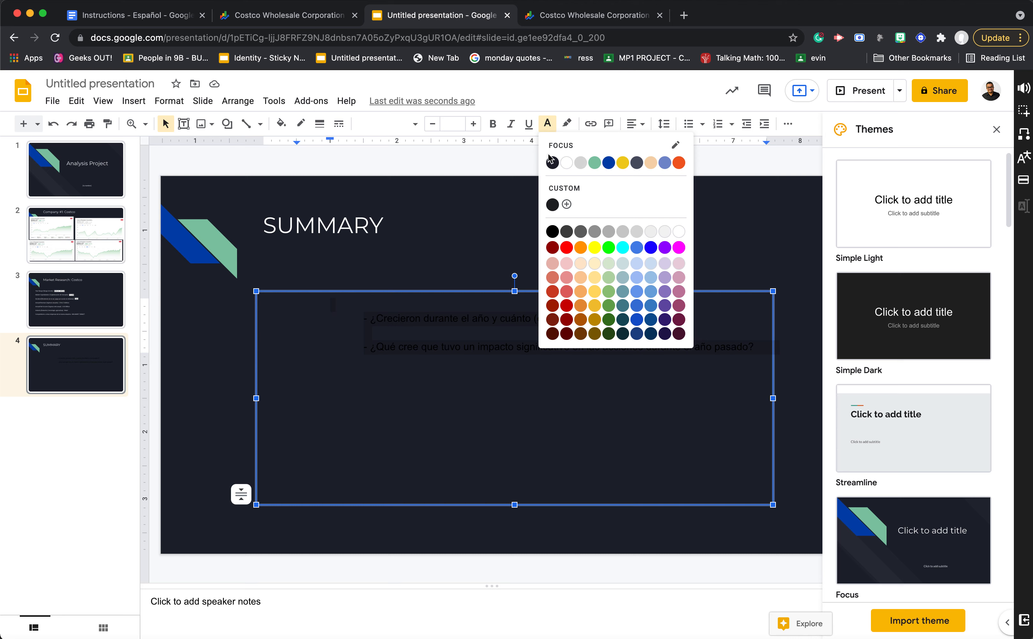
pyautogui.click(566, 165)
# - Remove the indents in front of both questions on the SUMMARY slide so they start at the text box's margin
pyautogui.click(367, 321)
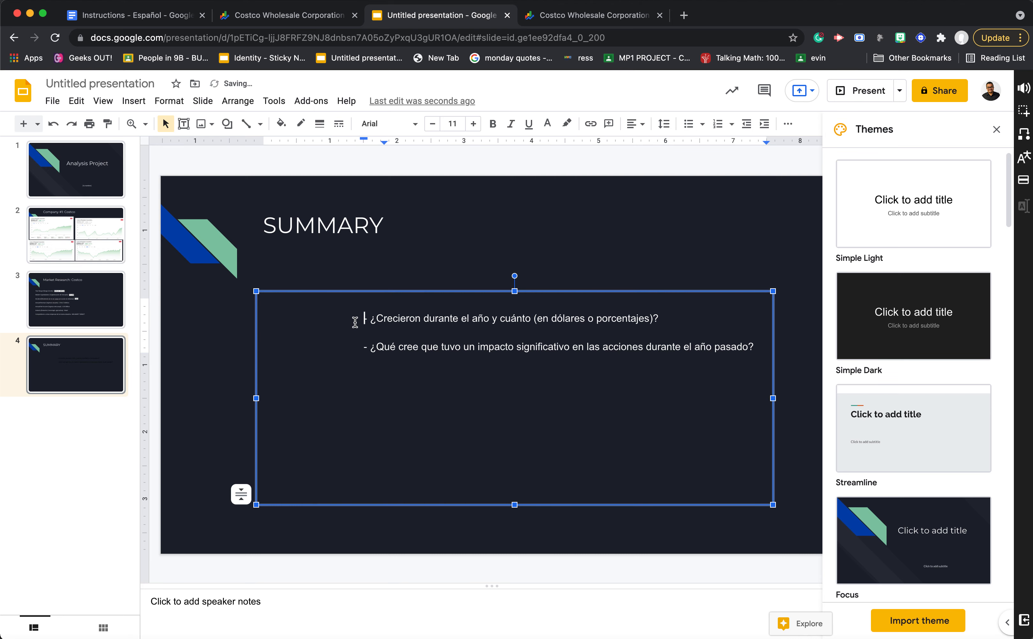
pyautogui.press('BackSpace')
pyautogui.press('BackSpace')
pyautogui.press('Down')
pyautogui.press('Down')
pyautogui.press('BackSpace')
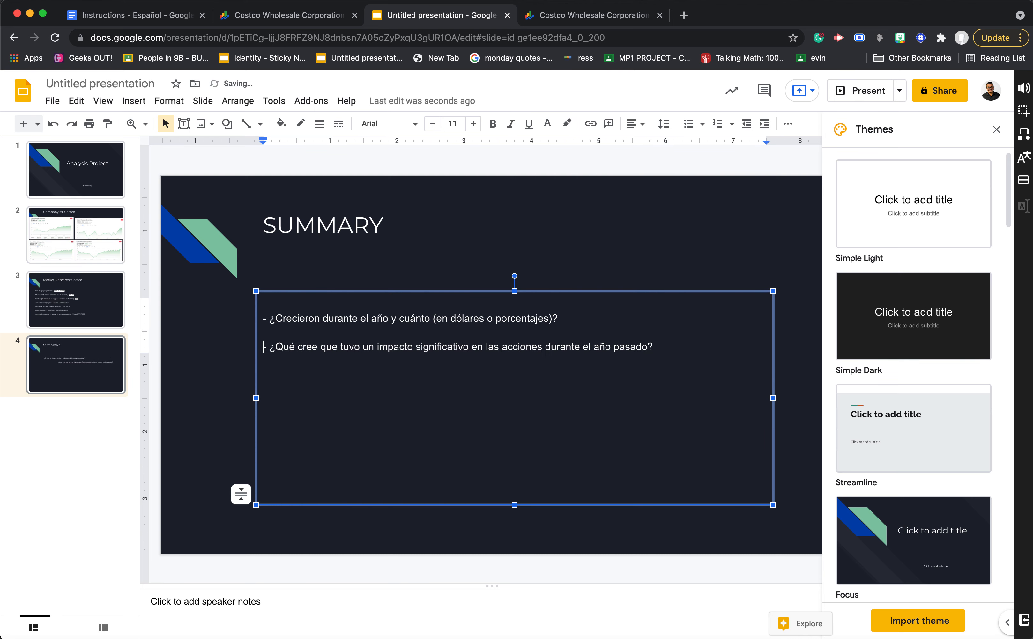
# - Review the English wording of the two summary questions in the Instructions - Español document and return to the presentation
pyautogui.click(186, 14)
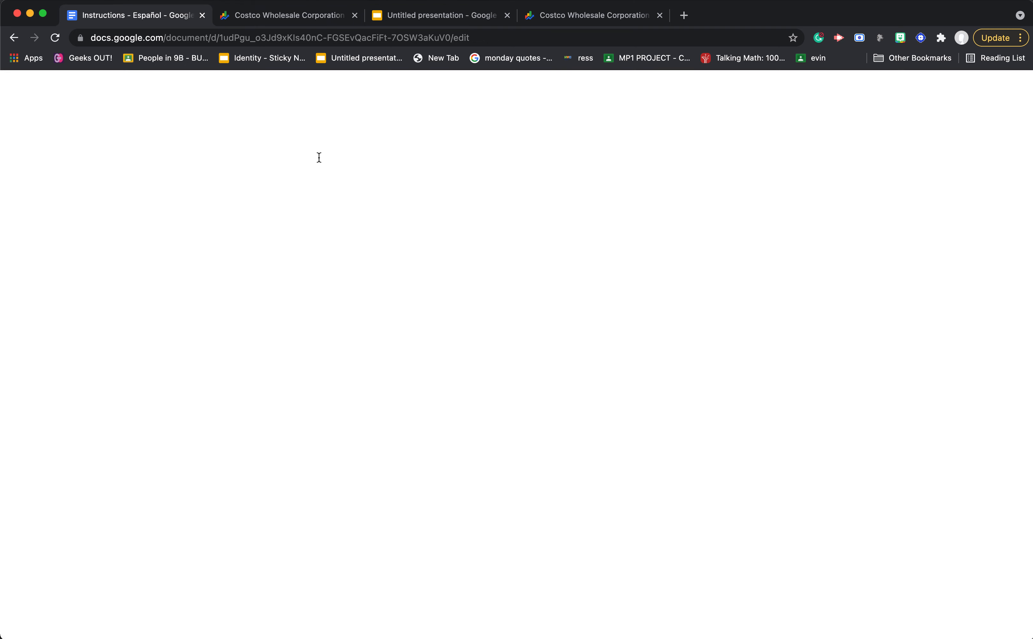
pyautogui.scroll(5, 319, 158)
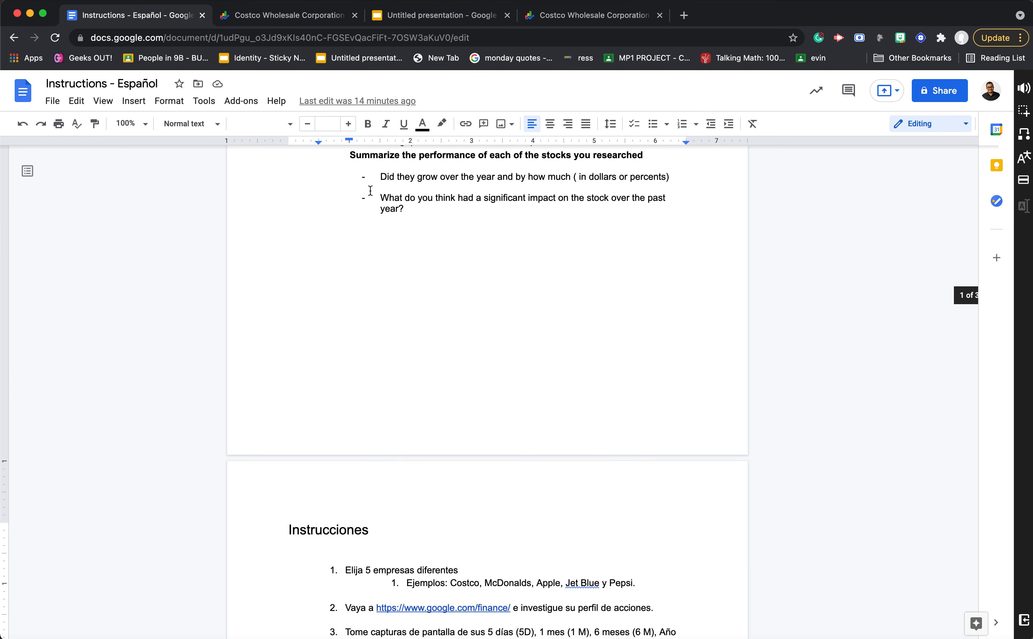
pyautogui.moveTo(376, 175); pyautogui.dragTo(683, 177)
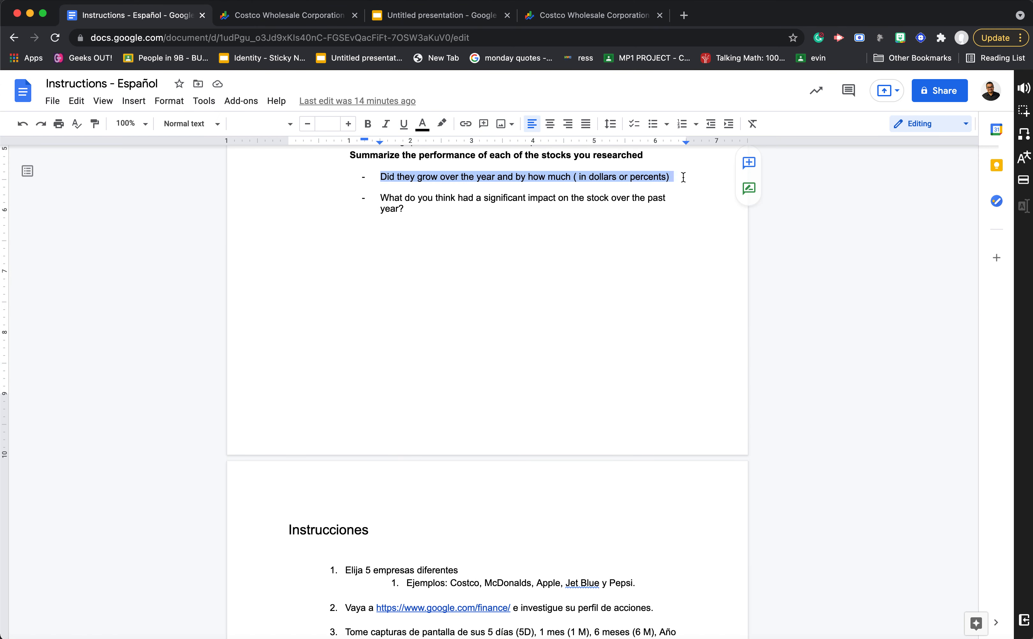
pyautogui.click(440, 223)
pyautogui.moveTo(379, 197); pyautogui.dragTo(593, 205)
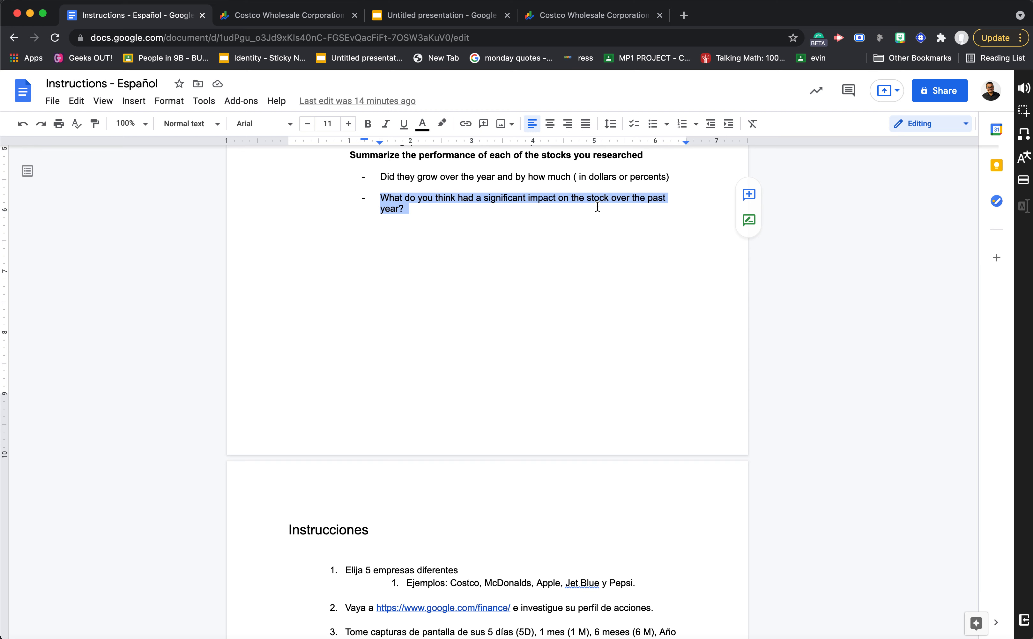
pyautogui.click(271, 15)
pyautogui.click(424, 18)
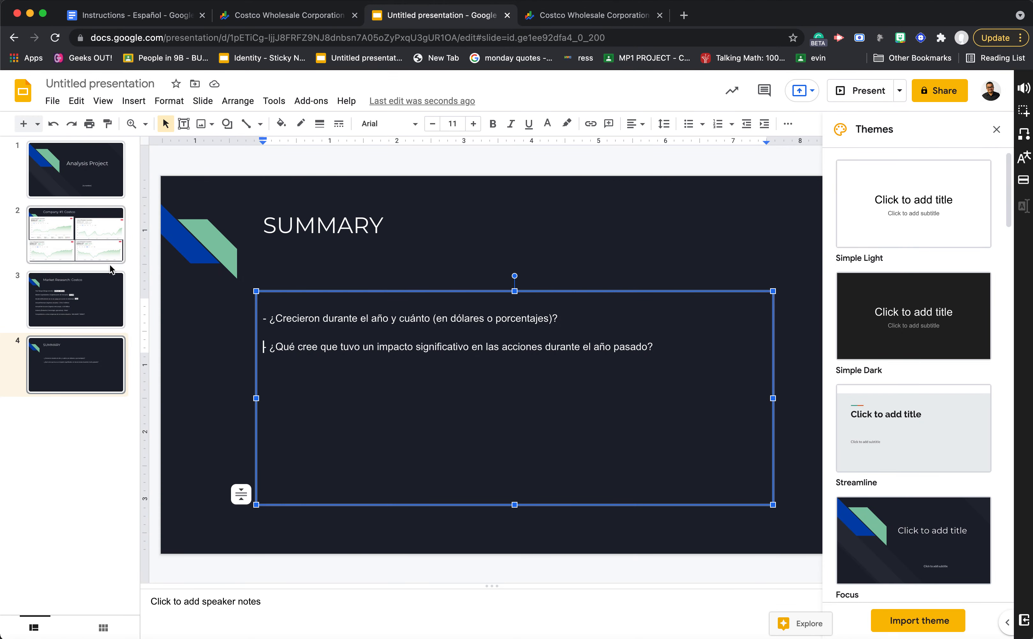
# - Examine the Costco chart screenshots on the second slide, the Google Finance page and the summary questions in the instructions document
pyautogui.click(103, 255)
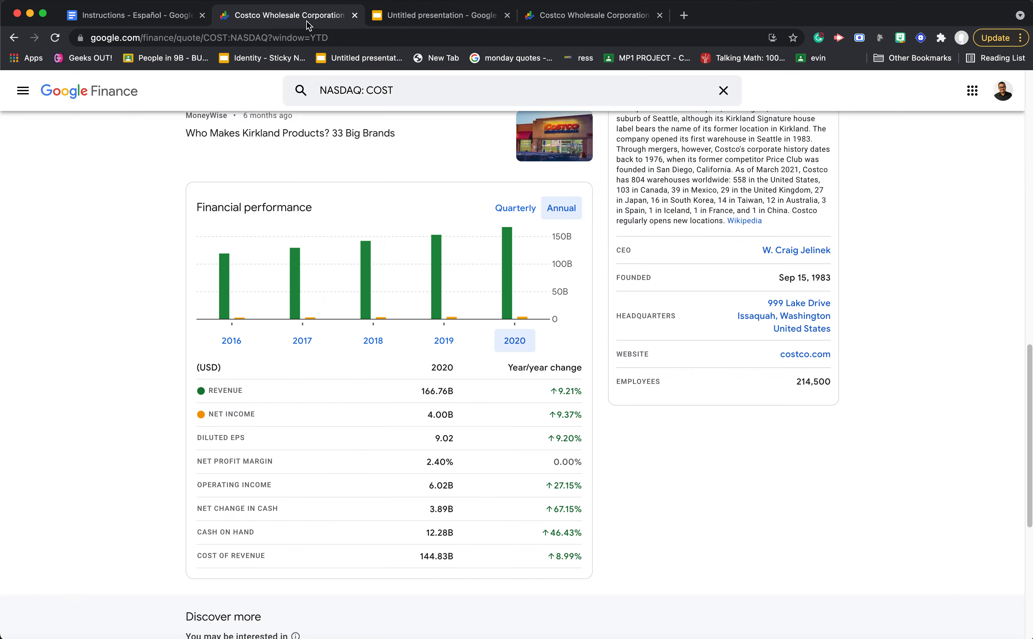
pyautogui.click(308, 20)
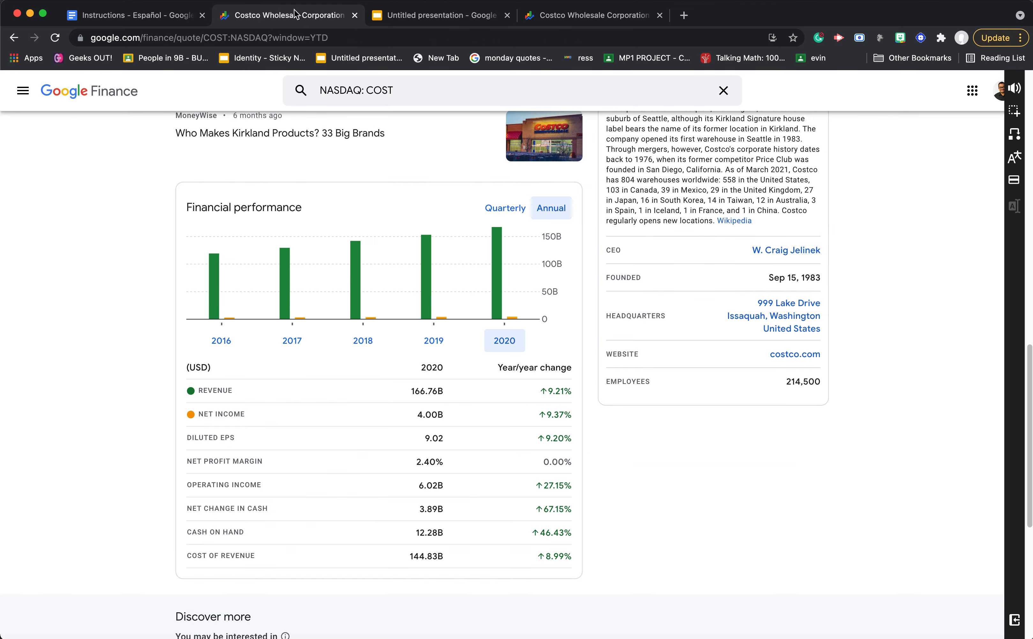
pyautogui.click(157, 19)
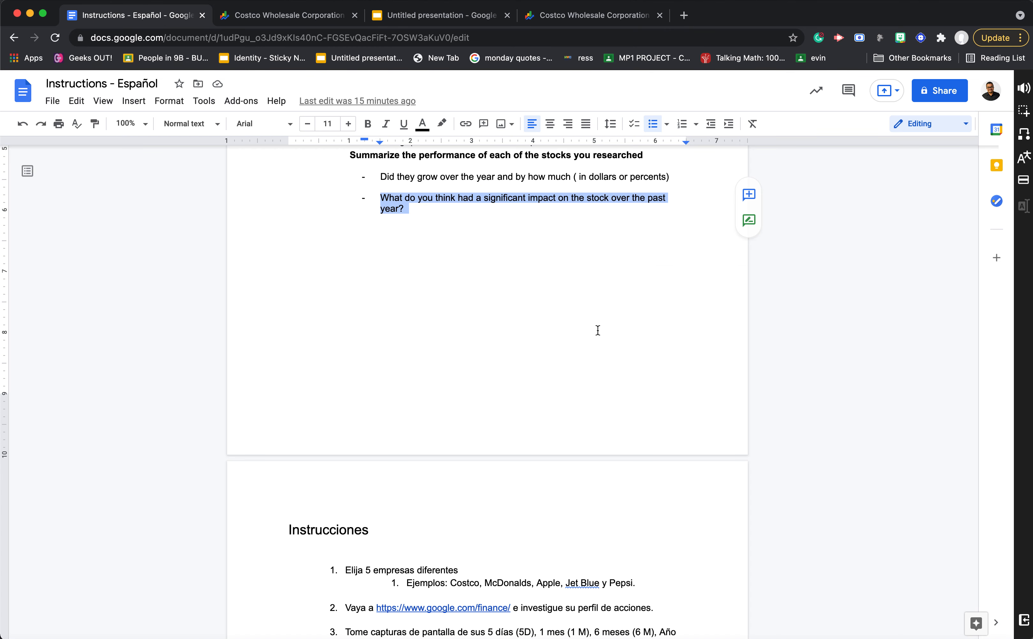
pyautogui.click(602, 8)
pyautogui.click(460, 20)
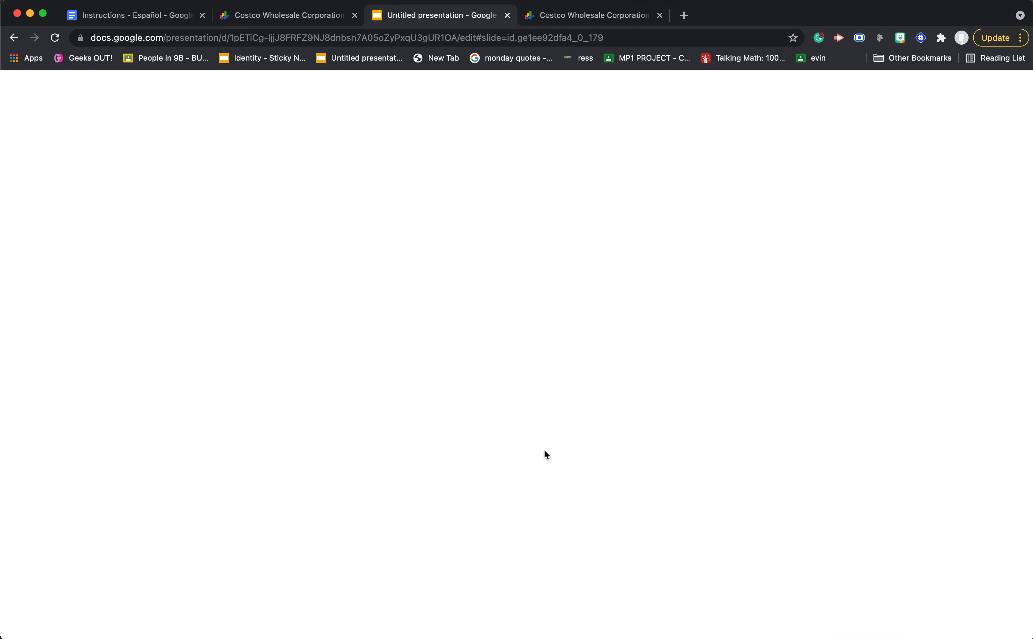
# - On the SUMMARY slide, start an answer line under the first question reading "AT THE BEGGINING OF THE"
pyautogui.press('Down')
pyautogui.press('Down')
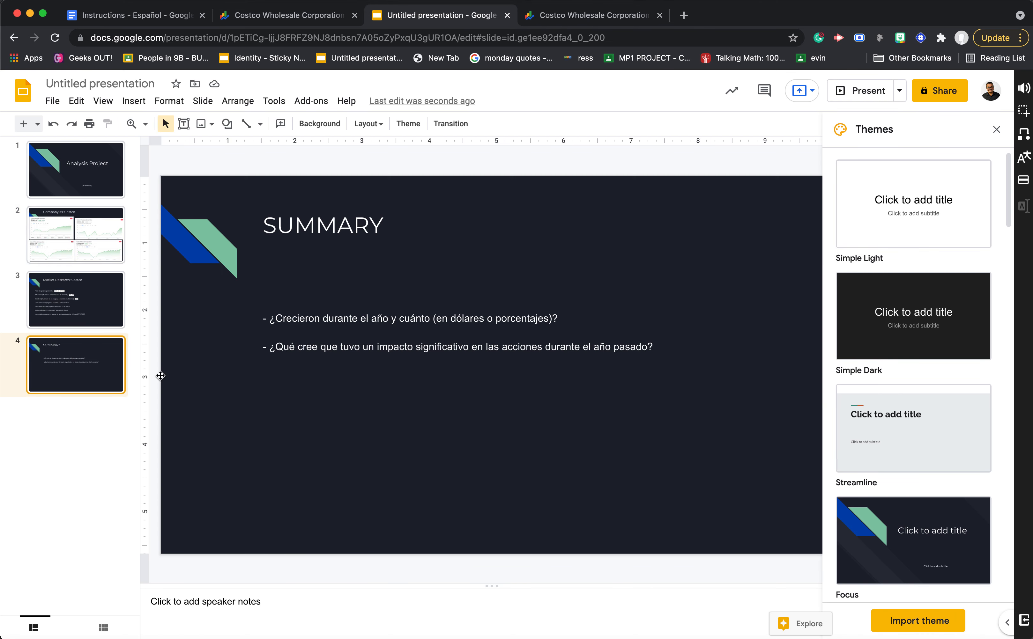
pyautogui.click(592, 321)
pyautogui.press('Return')
pyautogui.press('Return')
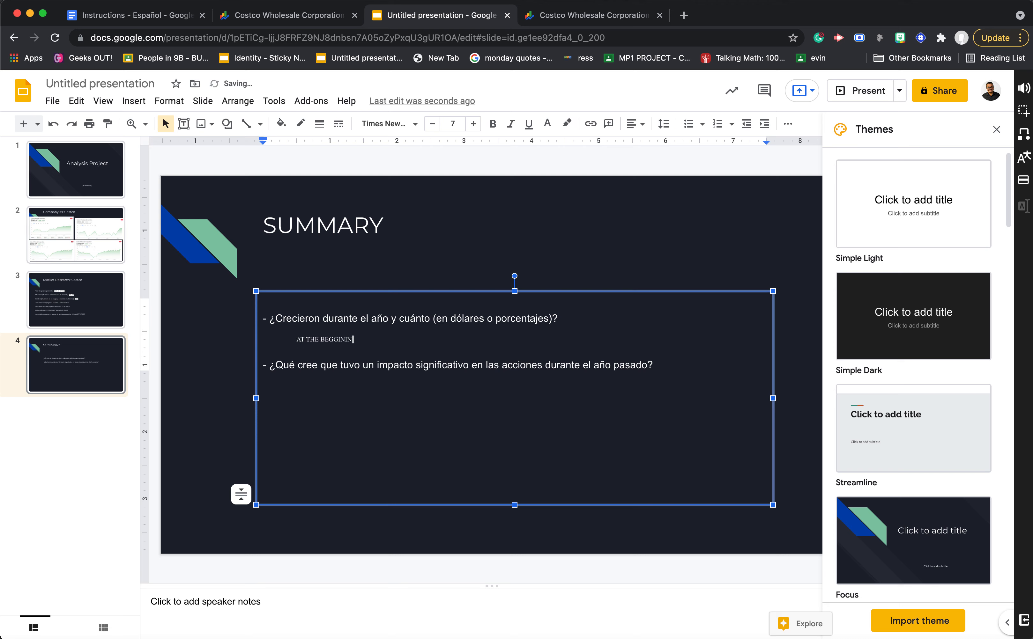
pyautogui.write('OF')
# - Set the answer line's font size to 12 and correct the misspelled "BEGGINING" to "BEGINNING"
pyautogui.tripleClick(269, 336)
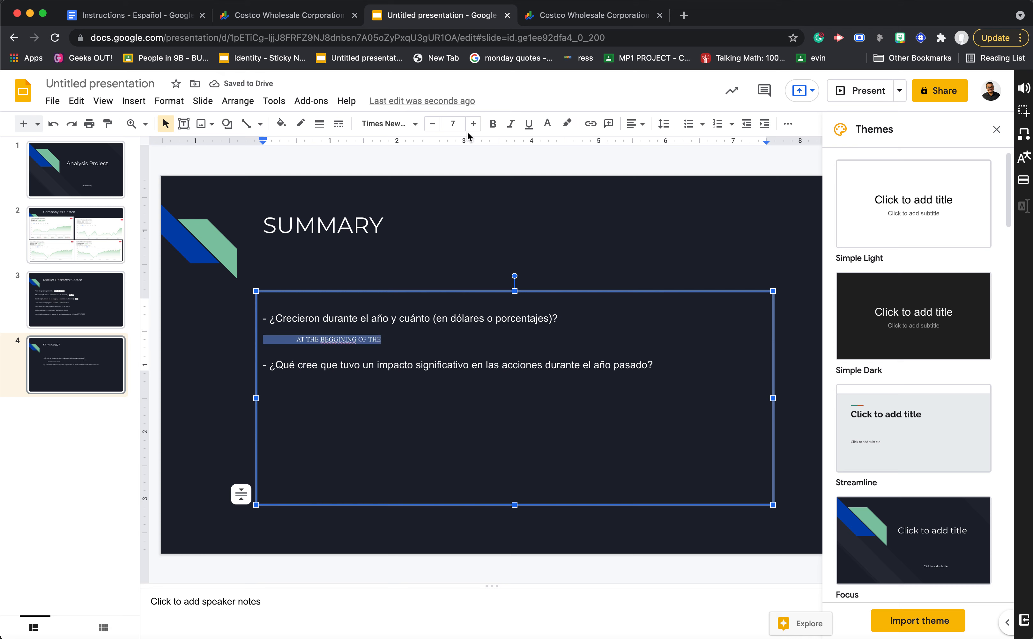
pyautogui.click(473, 124)
pyautogui.click(473, 124)
pyautogui.click(472, 123)
pyautogui.click(473, 123)
pyautogui.click(473, 123)
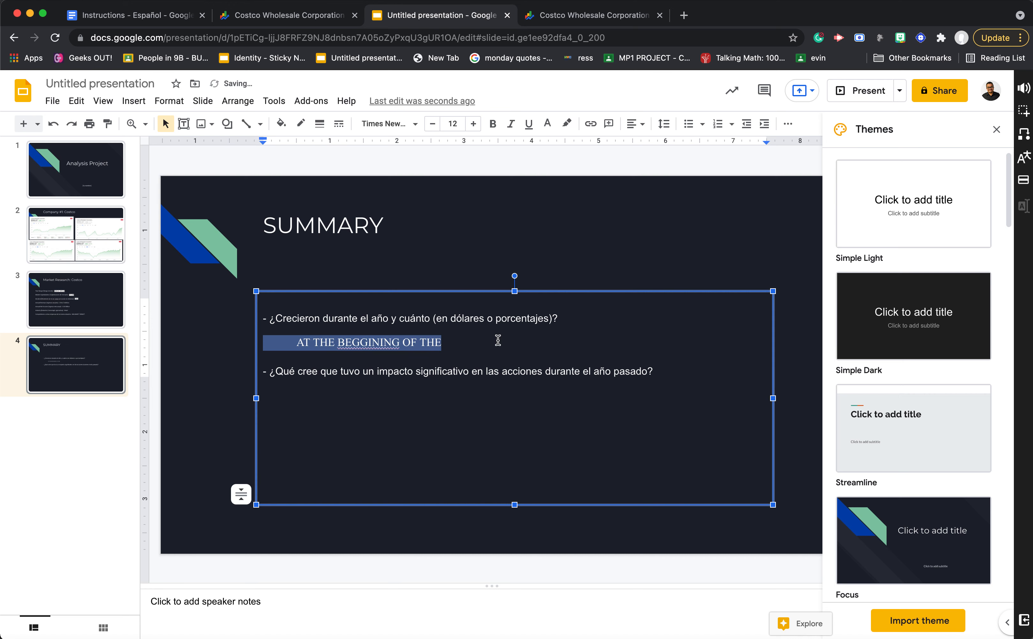
pyautogui.click(498, 340)
pyautogui.rightClick(372, 341)
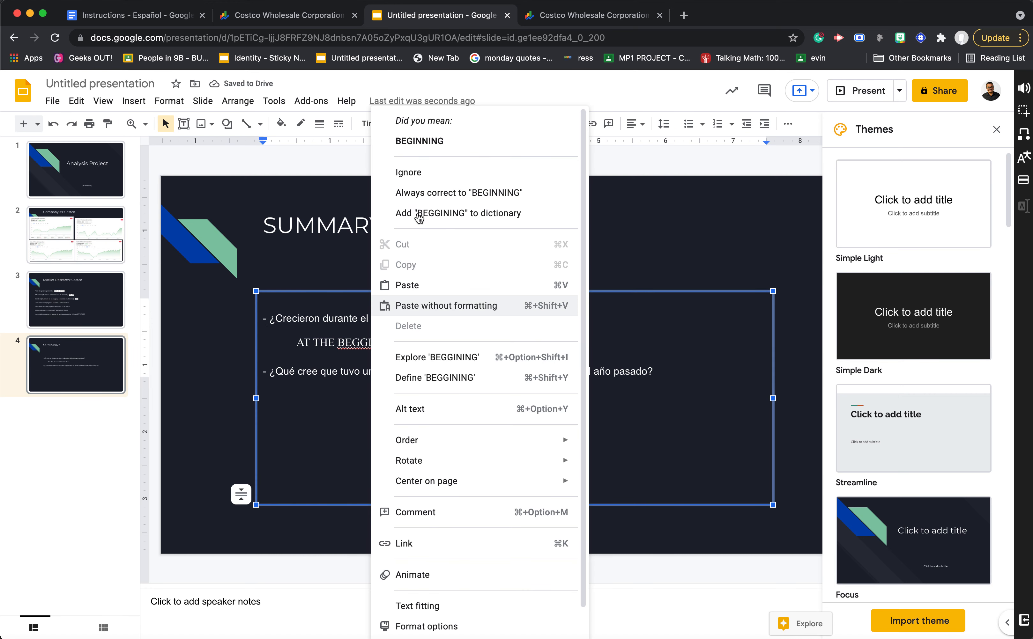
pyautogui.click(419, 142)
# - Continue the answer line with "YEAR, THE MARKET VALUE OF THE SHARES WERE"
pyautogui.write('YEAR, THE VALU')
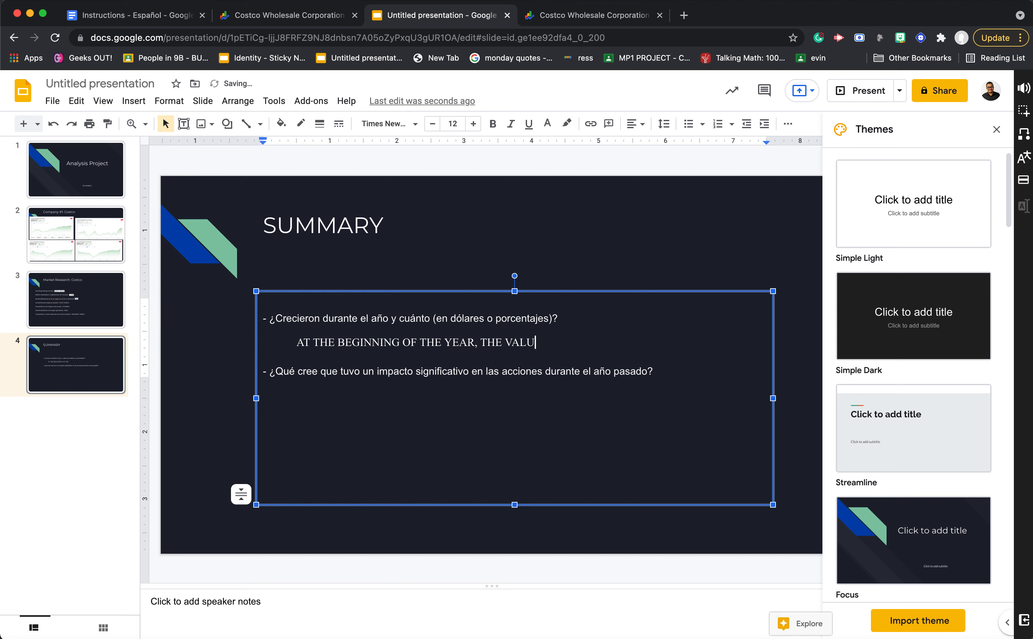
pyautogui.press('BackSpace')
pyautogui.press('BackSpace')
pyautogui.press('BackSpace')
pyautogui.press('BackSpace')
pyautogui.write('MARKET VALUE OF THE SHARES WERE')
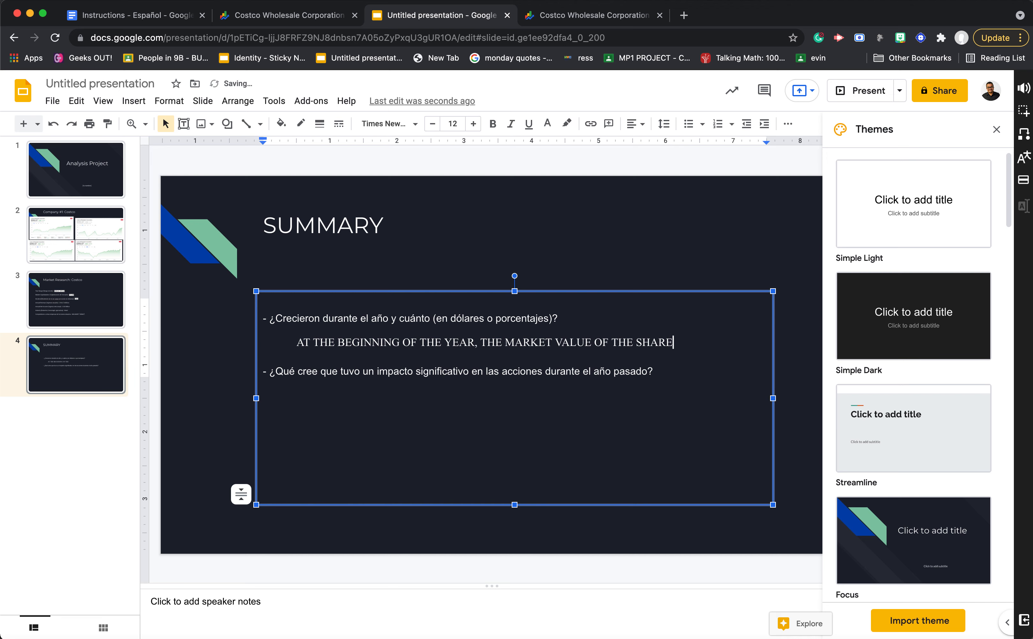
# - Check the Costco chart screenshots on the second slide for the early-year price and extend the SUMMARY answer with "ABOUT $380"
pyautogui.click(302, 16)
pyautogui.click(452, 16)
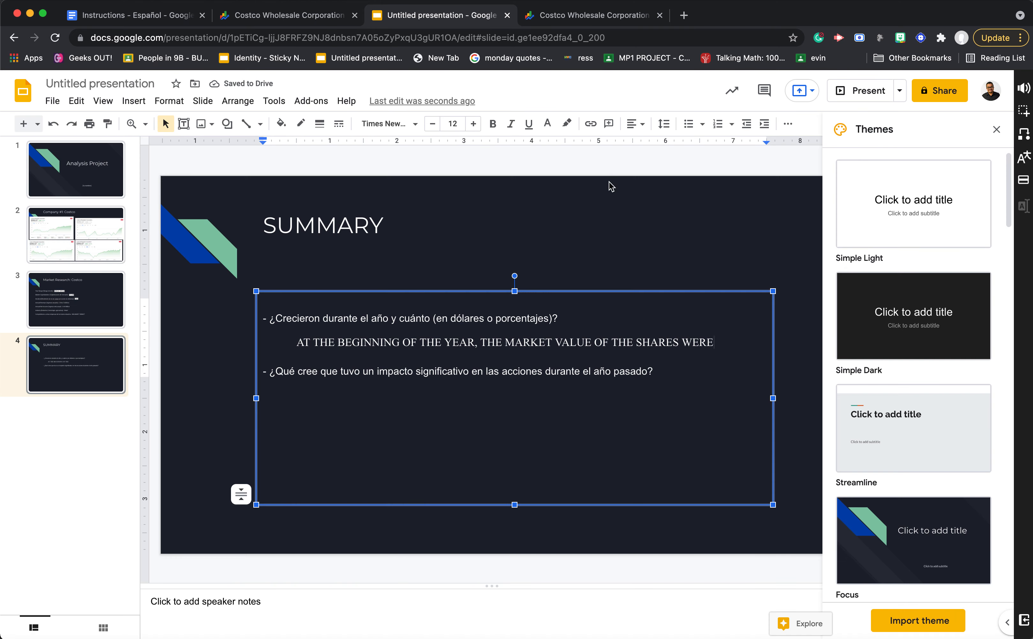
pyautogui.click(86, 279)
pyautogui.click(97, 260)
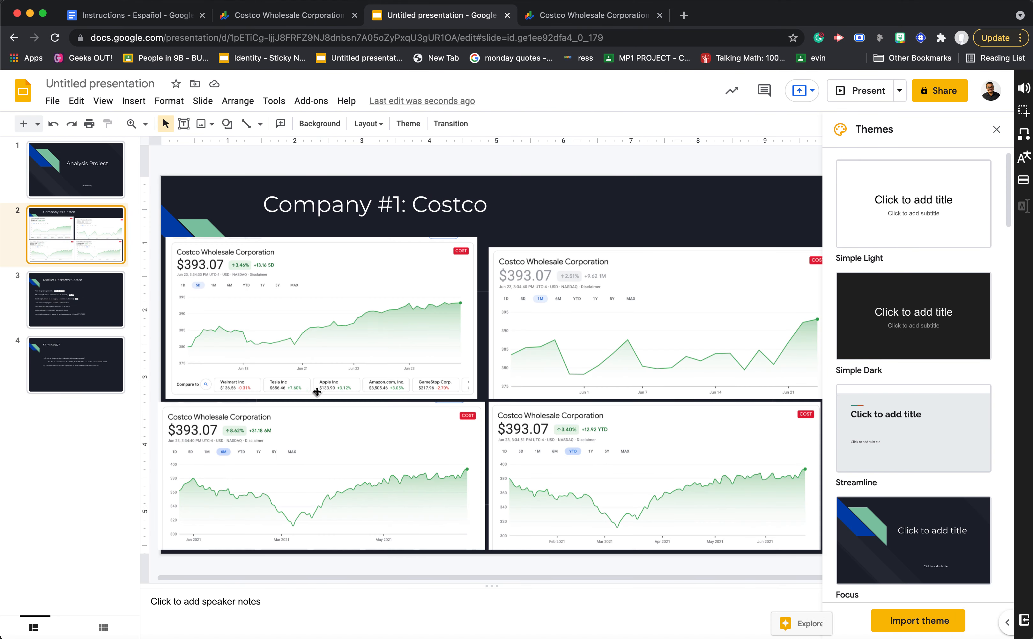
pyautogui.click(85, 299)
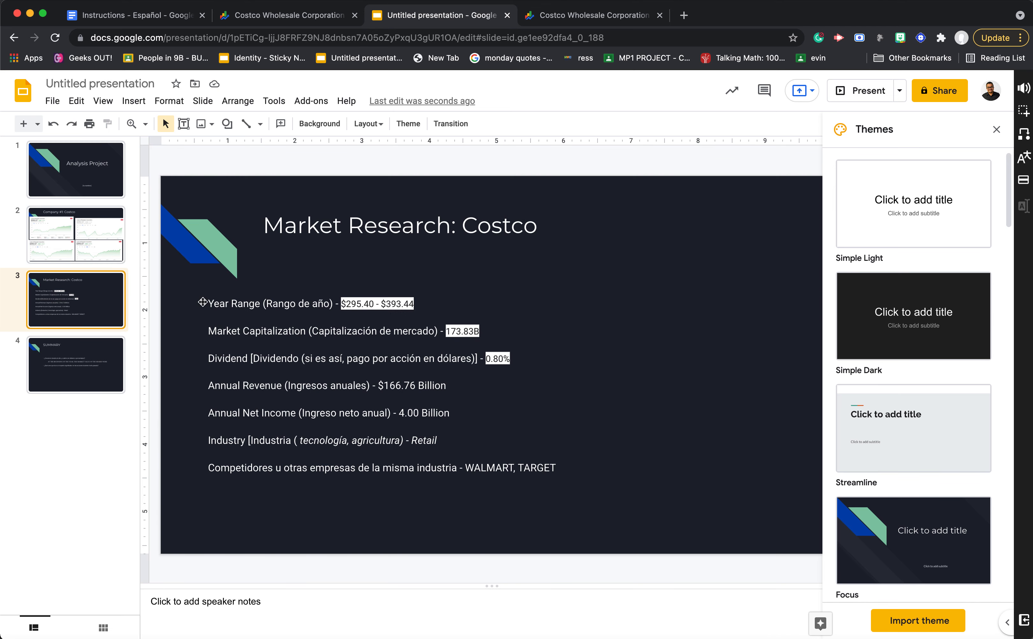
pyautogui.click(105, 346)
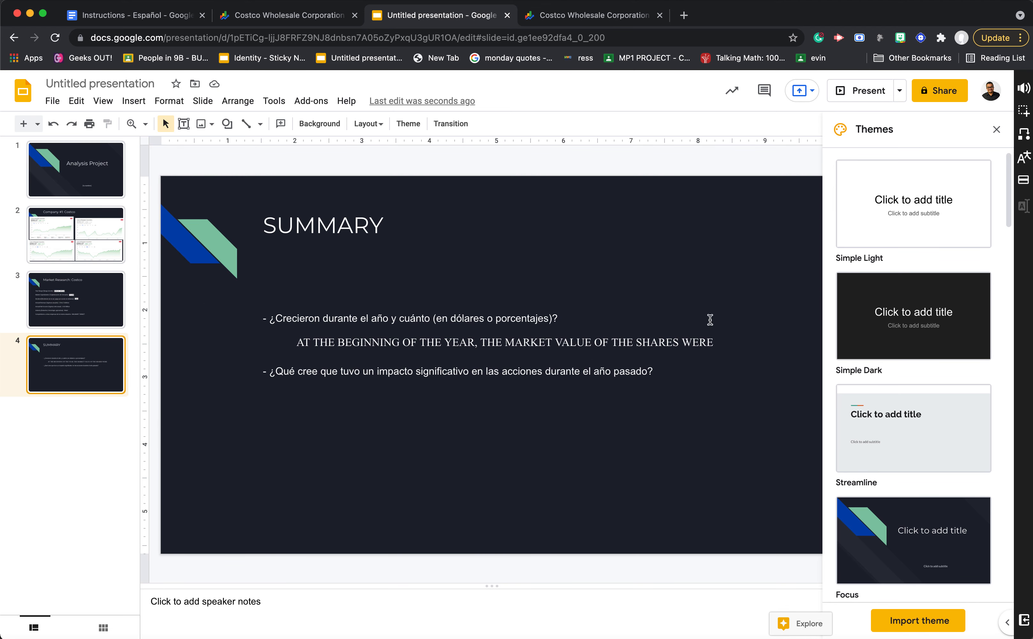
pyautogui.click(710, 346)
pyautogui.click(710, 345)
pyautogui.write('ABOUT $380')
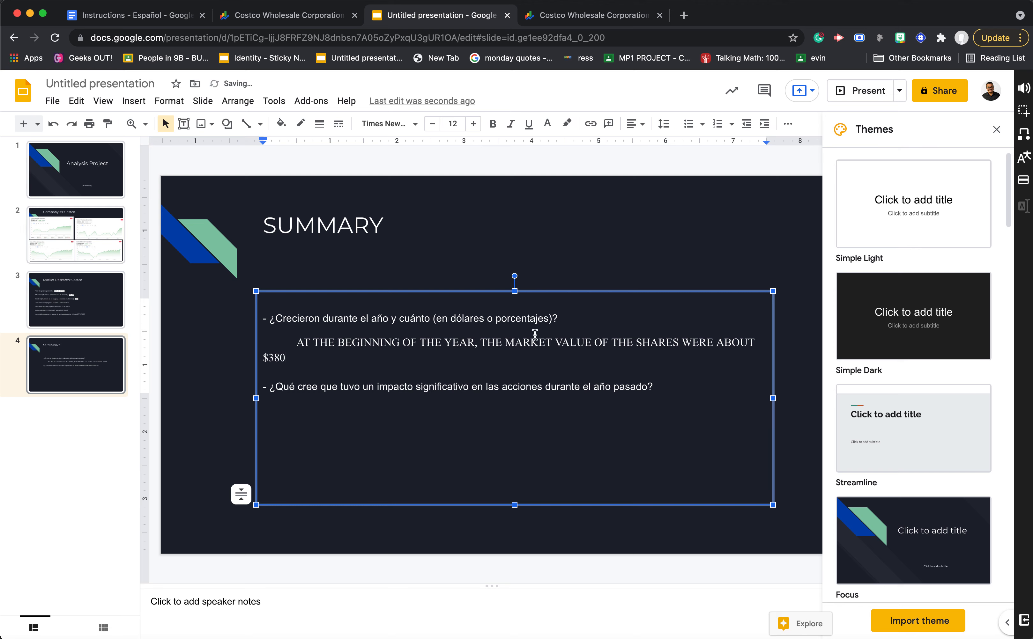
# - Remove the indent before the answer line and append "AND RIGHT NOW THE PRICE IS ABOUT" after $380
pyautogui.click(297, 341)
pyautogui.press('BackSpace')
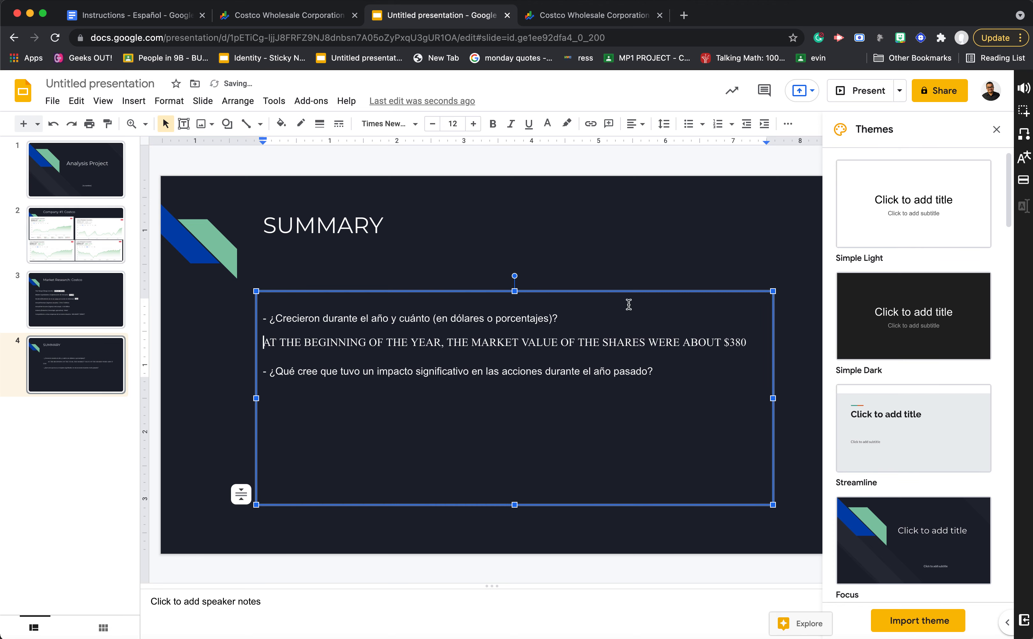
pyautogui.click(747, 342)
pyautogui.write('AND AT THE END OF THE')
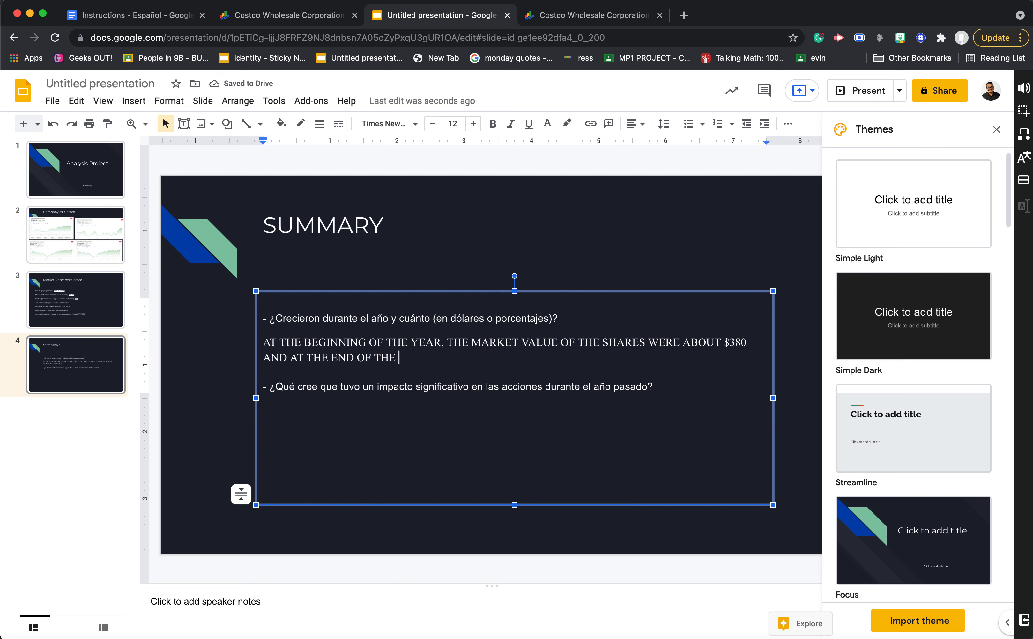
pyautogui.press('BackSpace')
pyautogui.press('BackSpace')
pyautogui.press('BackSpace')
pyautogui.press('BackSpace')
pyautogui.press('BackSpace')
pyautogui.press('BackSpace')
pyautogui.press('BackSpace')
pyautogui.press('BackSpace')
pyautogui.press('BackSpace')
pyautogui.press('BackSpace')
pyautogui.press('BackSpace')
pyautogui.press('BackSpace')
pyautogui.press('BackSpace')
pyautogui.press('BackSpace')
pyautogui.write('RIGHT NOW THE PR')
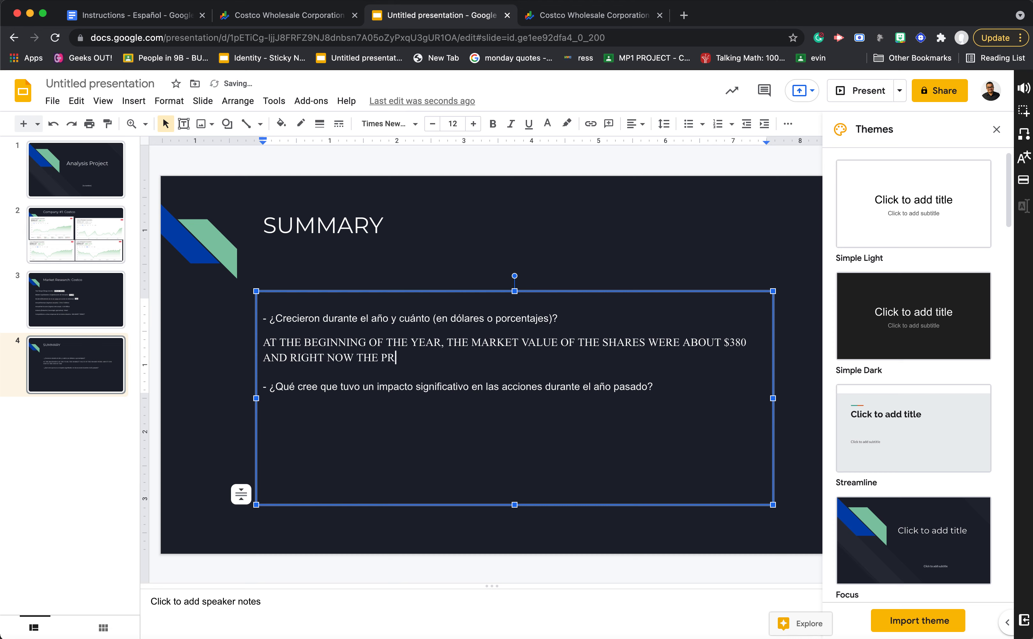
pyautogui.write('ICE IS ABOUT')
# - Check the current share price in the Costco chart screenshots on the second slide and complete the SUMMARY answer with "$393,"
pyautogui.click(327, 11)
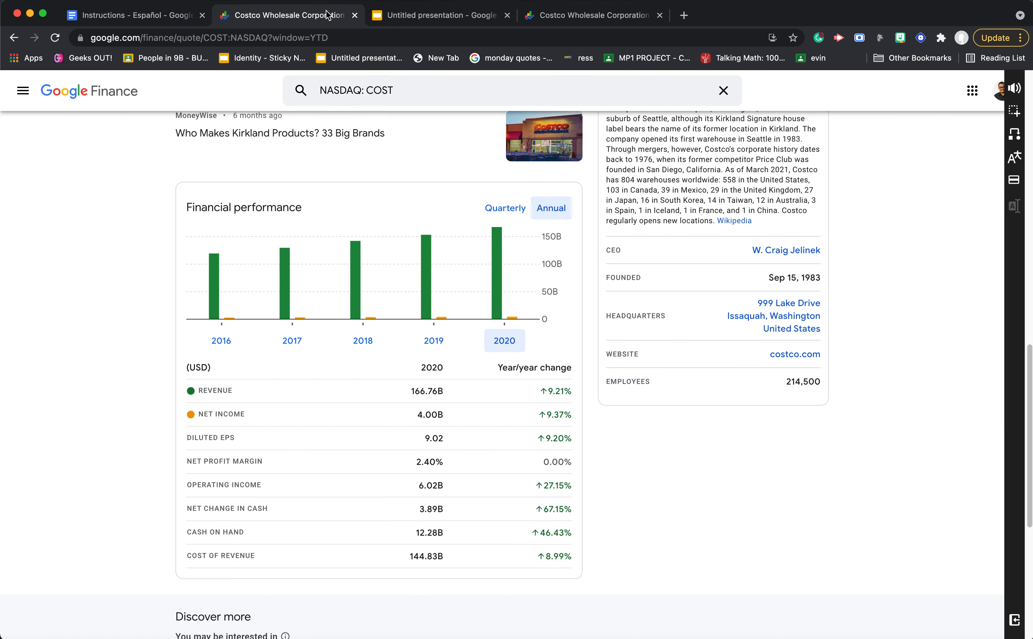
pyautogui.click(470, 19)
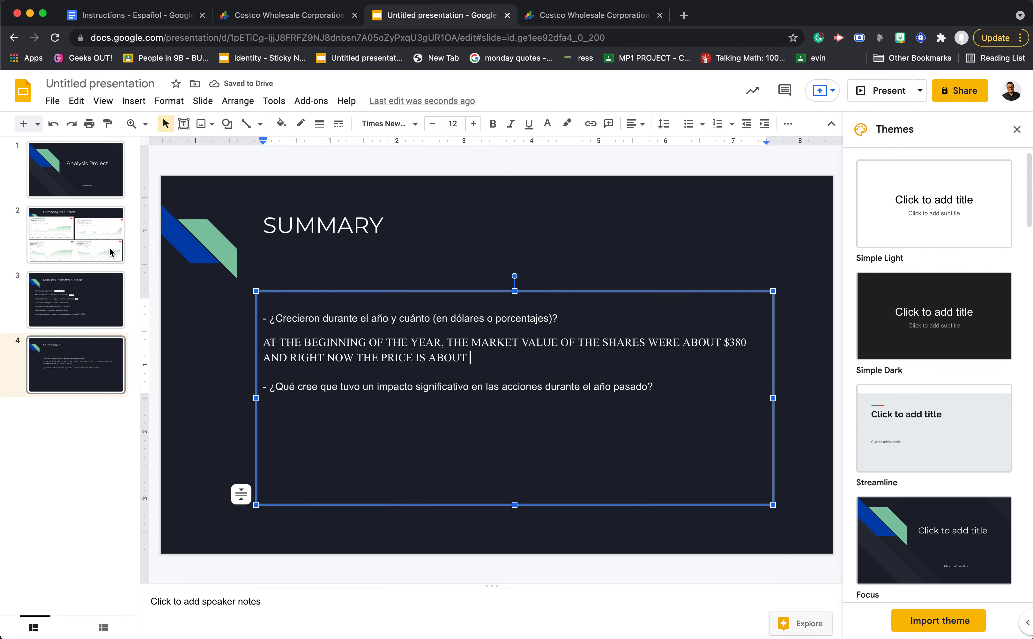
pyautogui.click(76, 235)
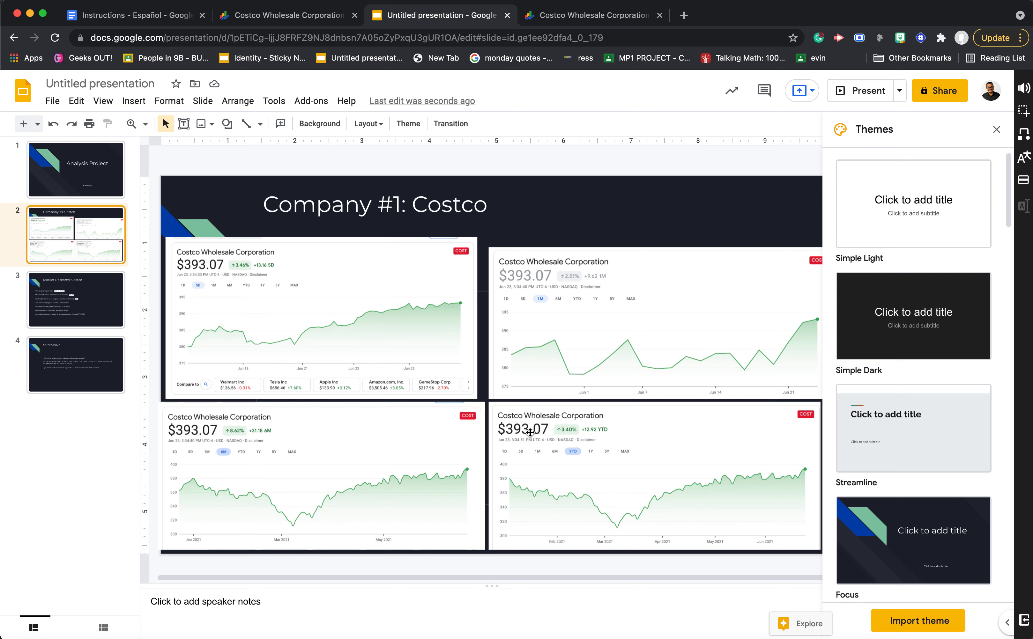
pyautogui.click(286, 16)
pyautogui.click(463, 19)
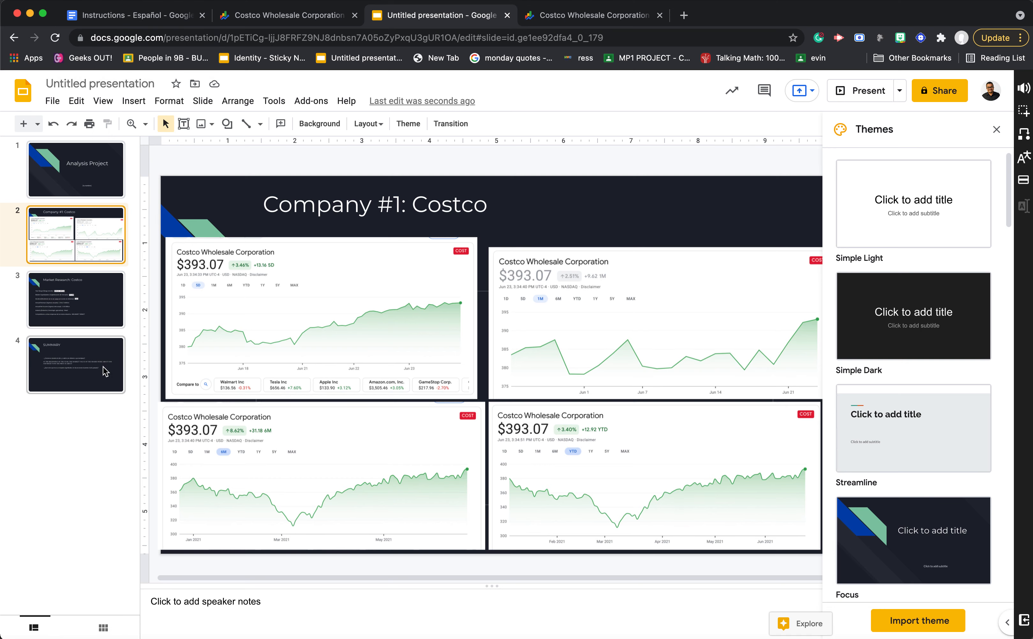
pyautogui.click(93, 312)
pyautogui.click(116, 371)
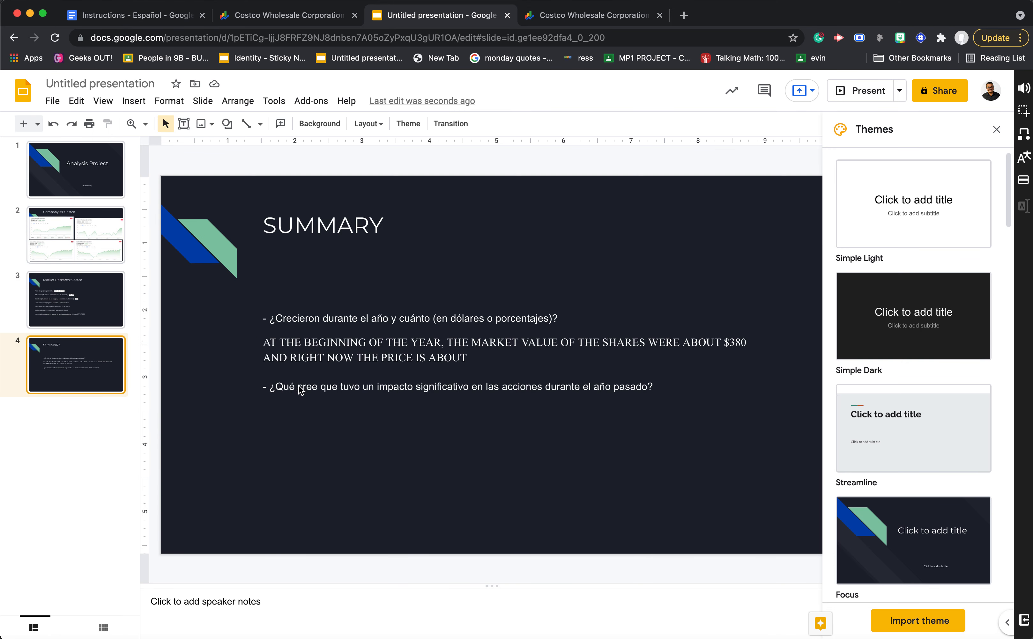
pyautogui.click(550, 353)
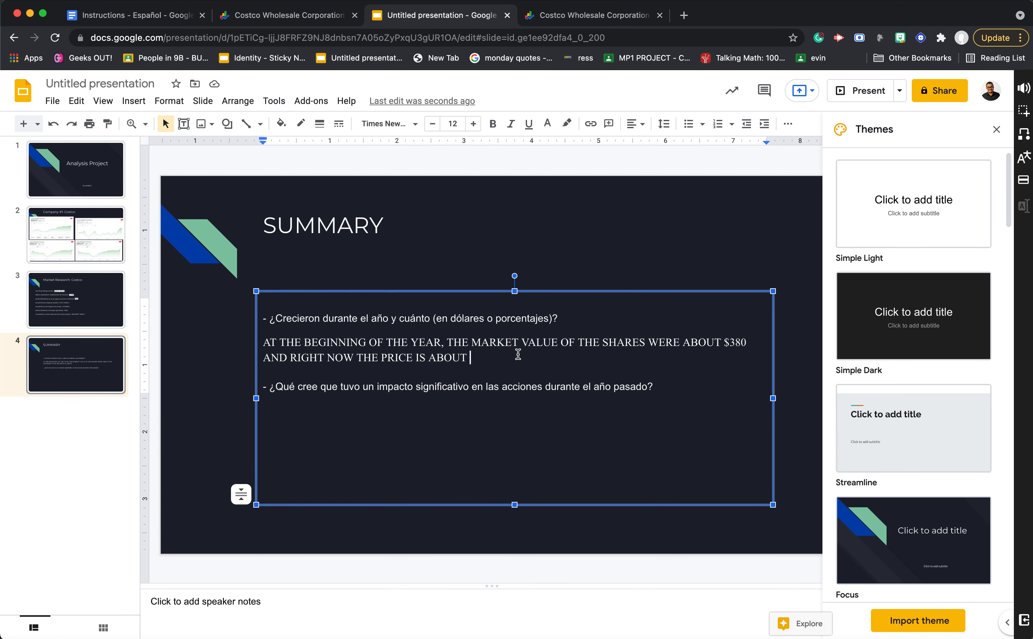
pyautogui.write('$393,')
# - Highlight the written answer from "BEGINNING" onward and switch to the Instructions - Español document to reread the summary questions
pyautogui.moveTo(536, 358); pyautogui.dragTo(305, 346)
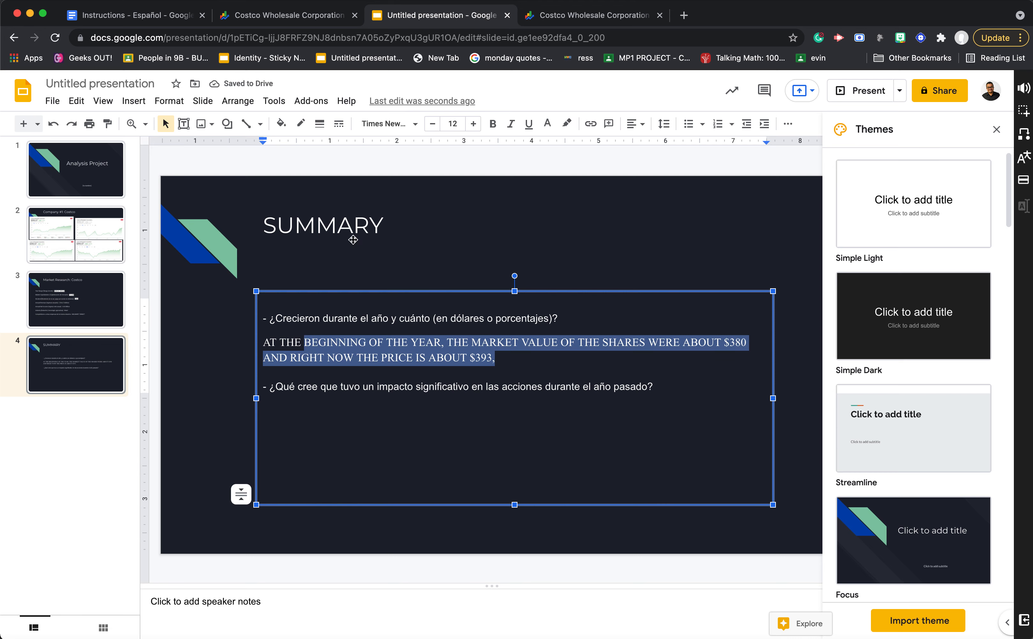
pyautogui.click(165, 21)
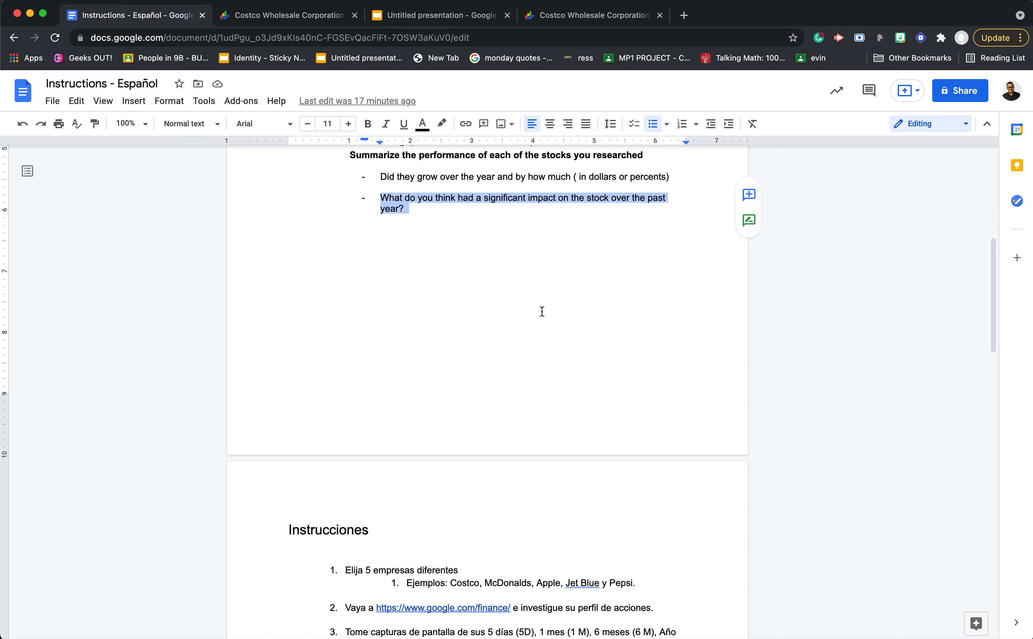
# - Reread the summary question about what had a significant impact on the stock over the past year
pyautogui.click(528, 292)
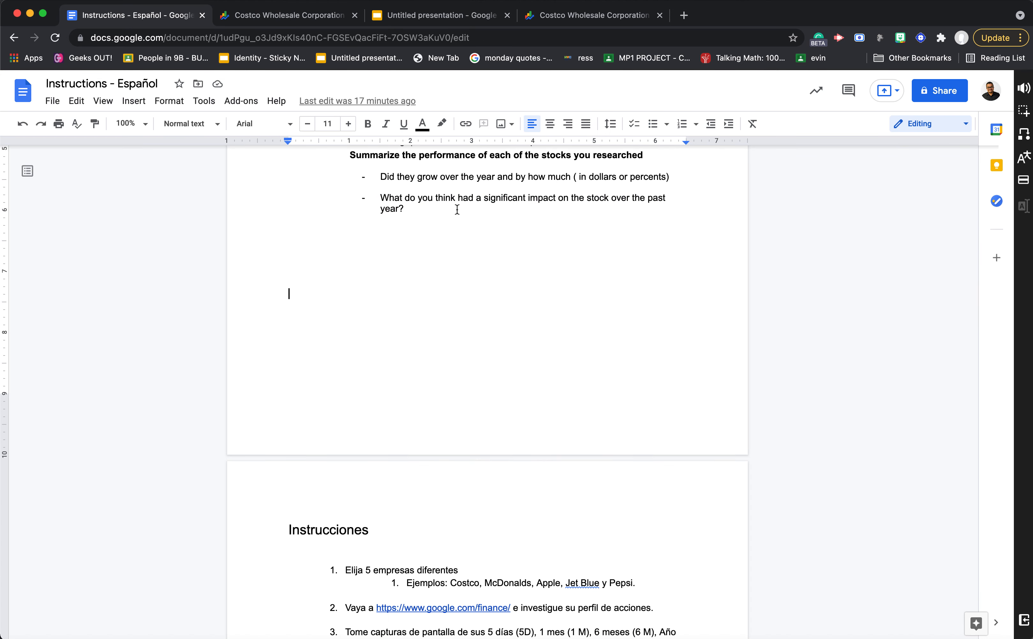
pyautogui.moveTo(405, 209); pyautogui.dragTo(384, 195)
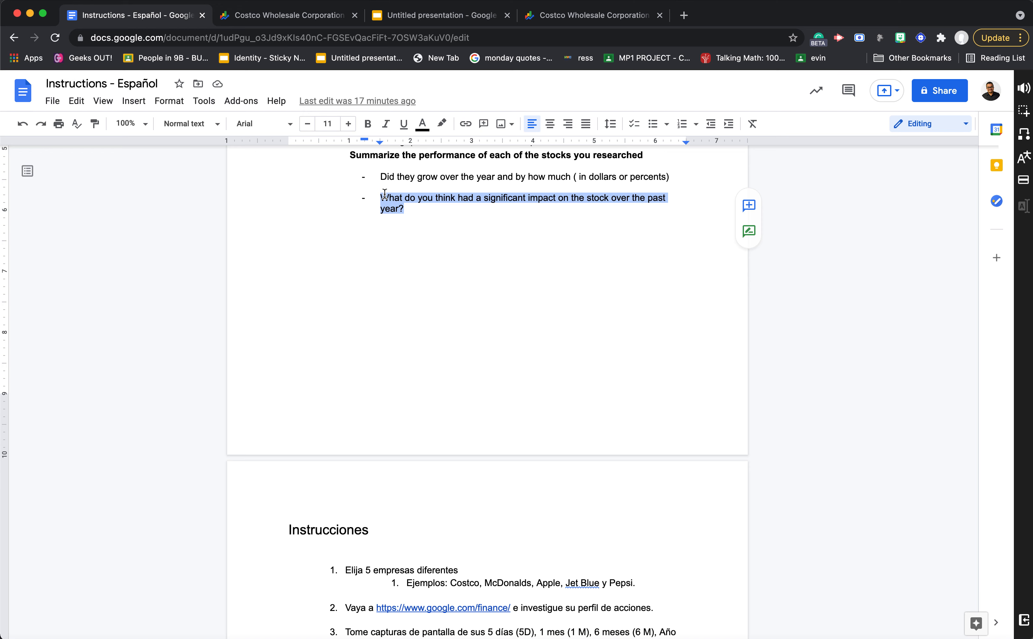
pyautogui.click(548, 207)
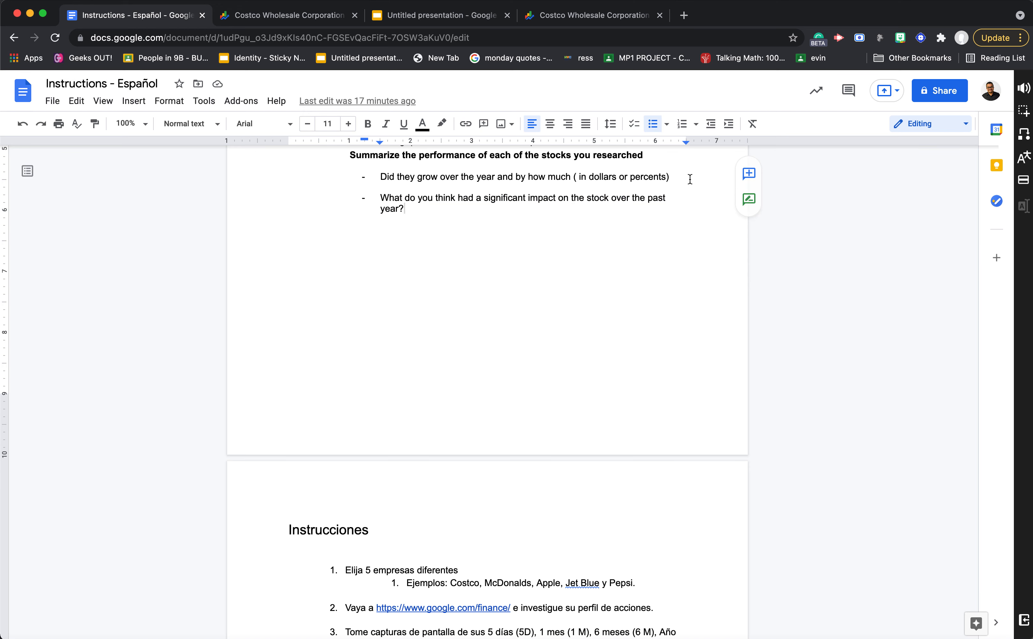
# - Examine Costco's annual financial performance on Google Finance and the stock chart screenshots on the presentation's second slide
pyautogui.click(294, 16)
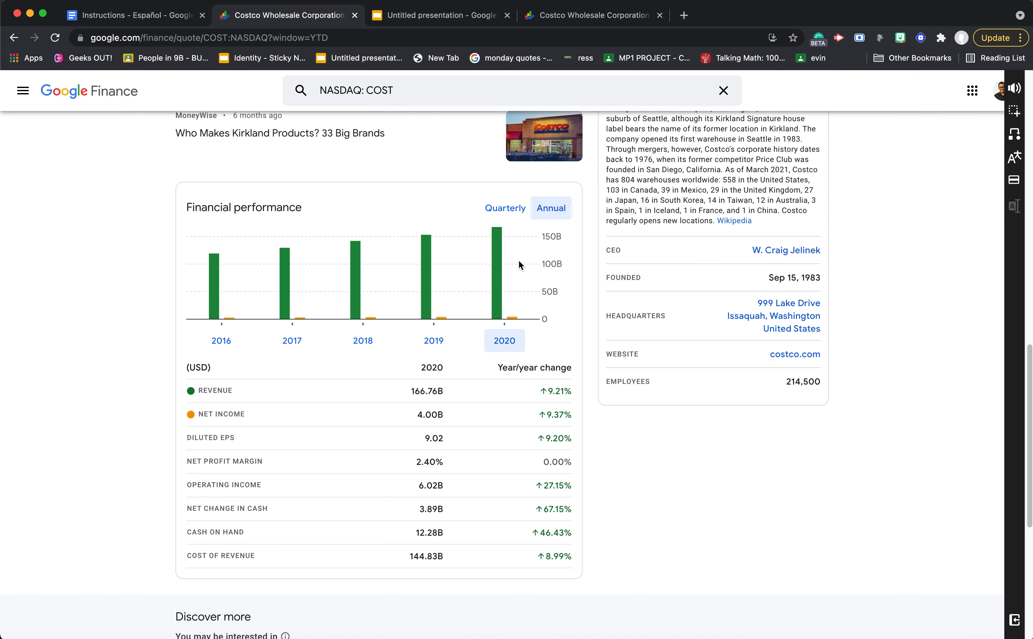
pyautogui.click(417, 16)
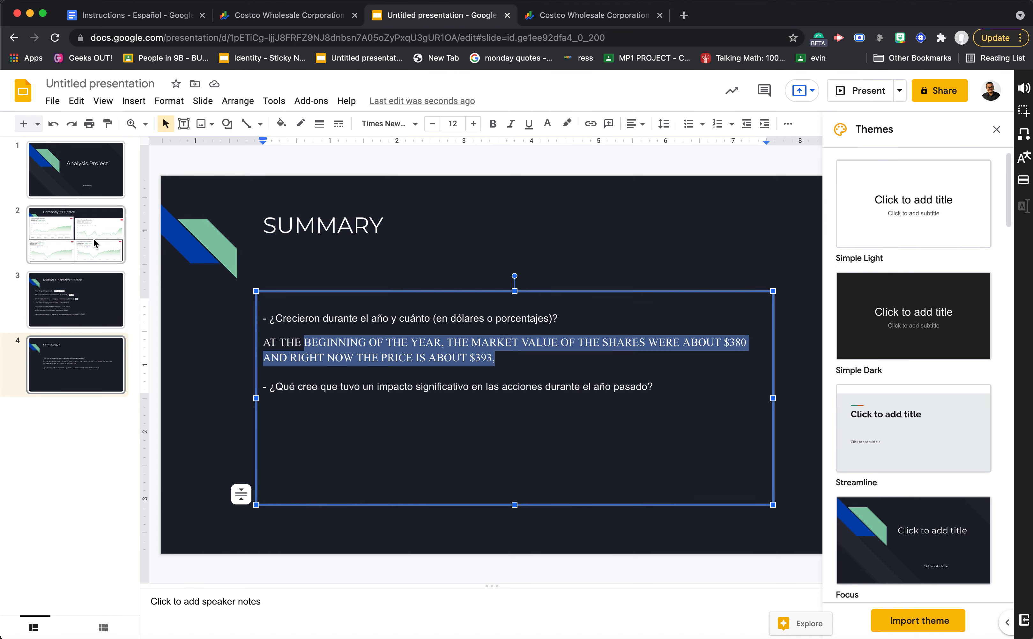
pyautogui.click(89, 240)
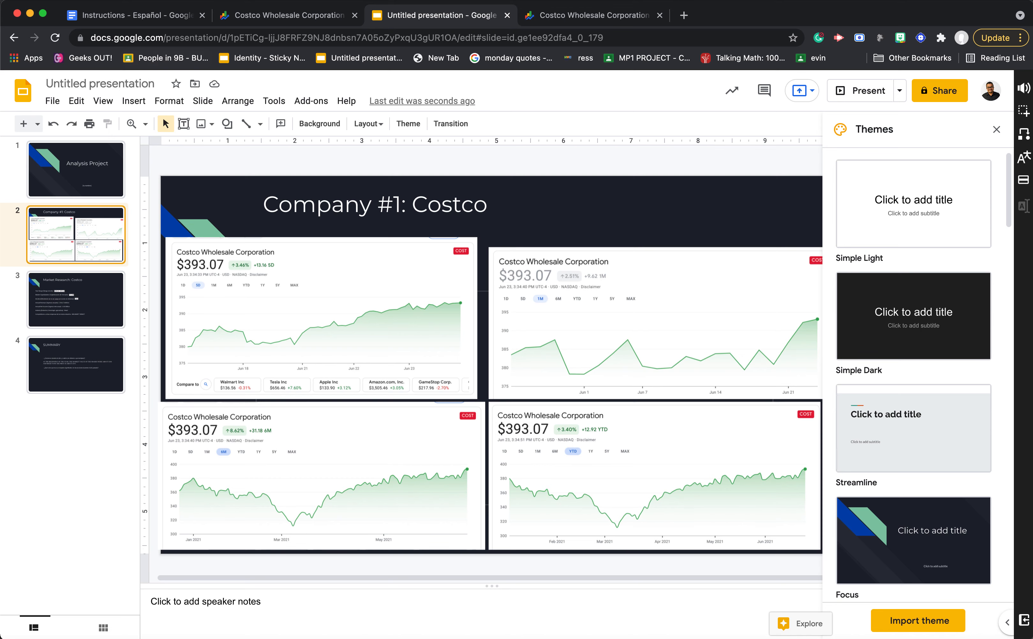
pyautogui.click(303, 18)
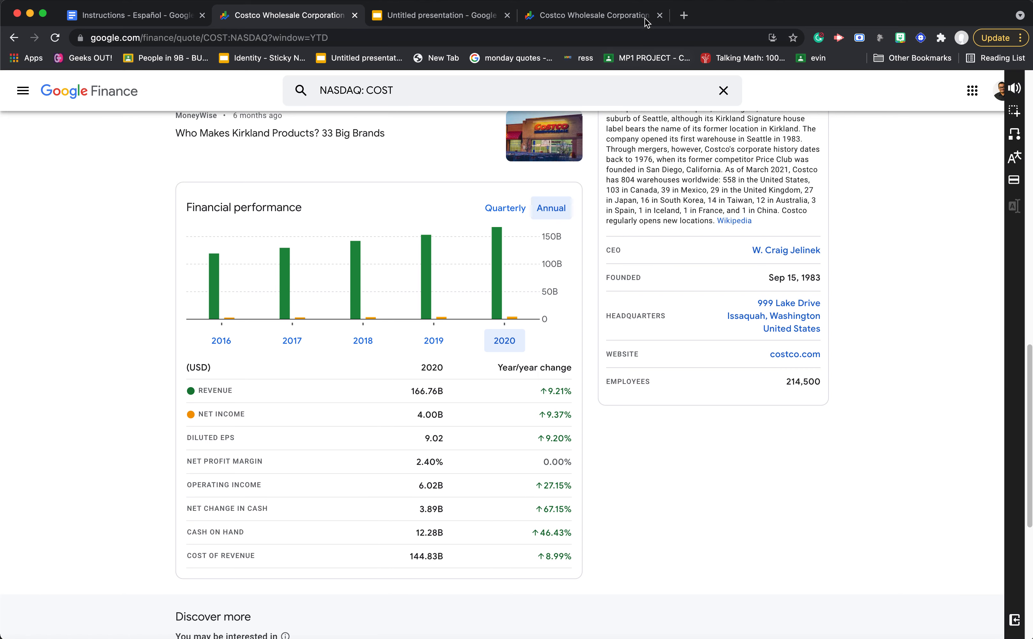
pyautogui.click(384, 19)
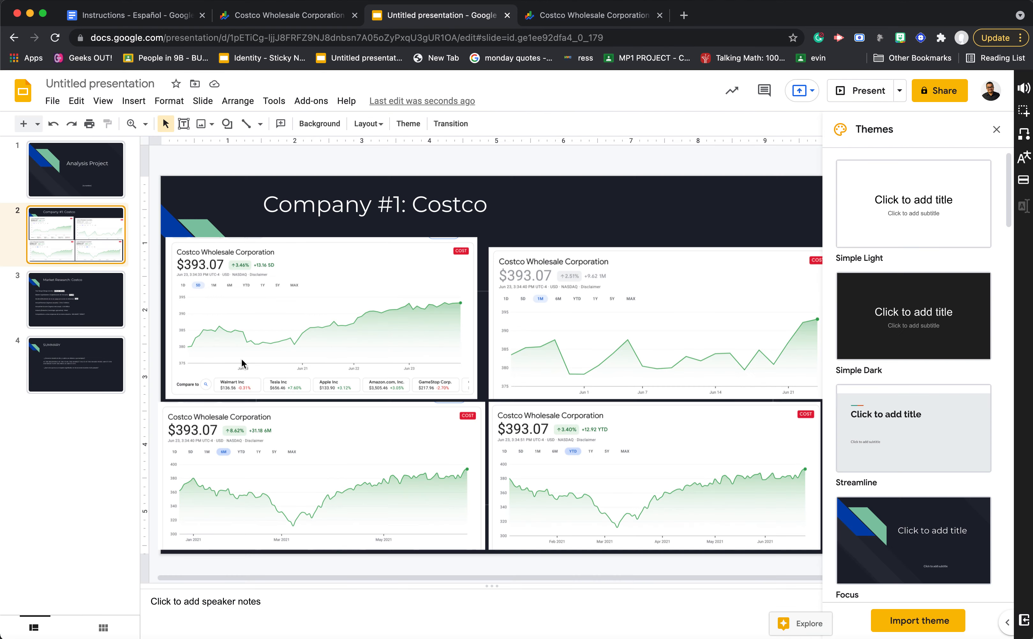
# - Continue the first answer on the SUMMARY slide after "$393," with "THE VALUE SIGNFICANT"
pyautogui.click(63, 345)
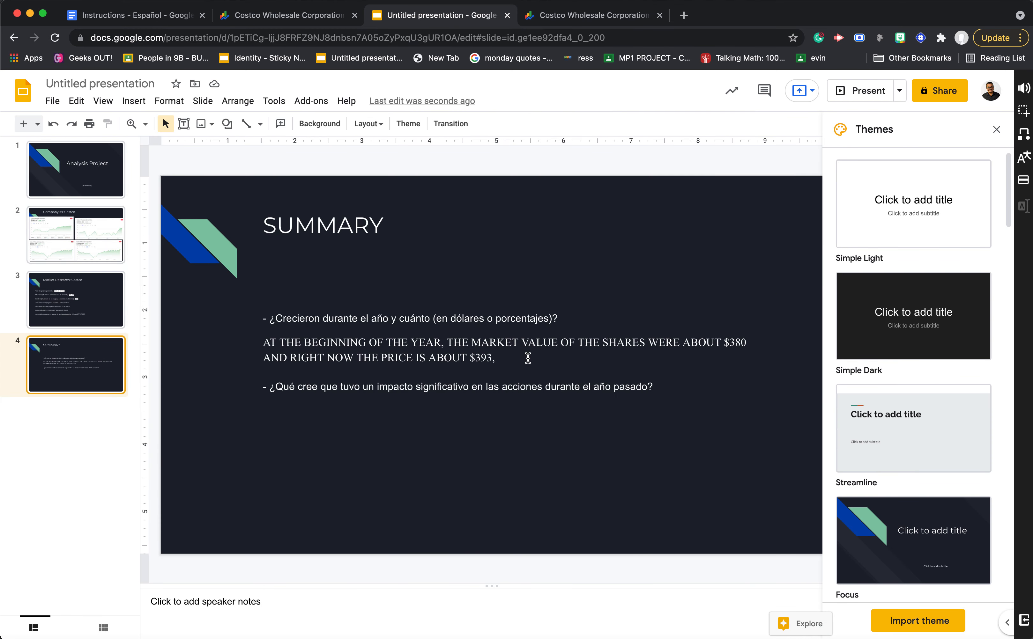
pyautogui.click(528, 358)
pyautogui.write('M')
pyautogui.press('BackSpace')
pyautogui.write('TEH VA')
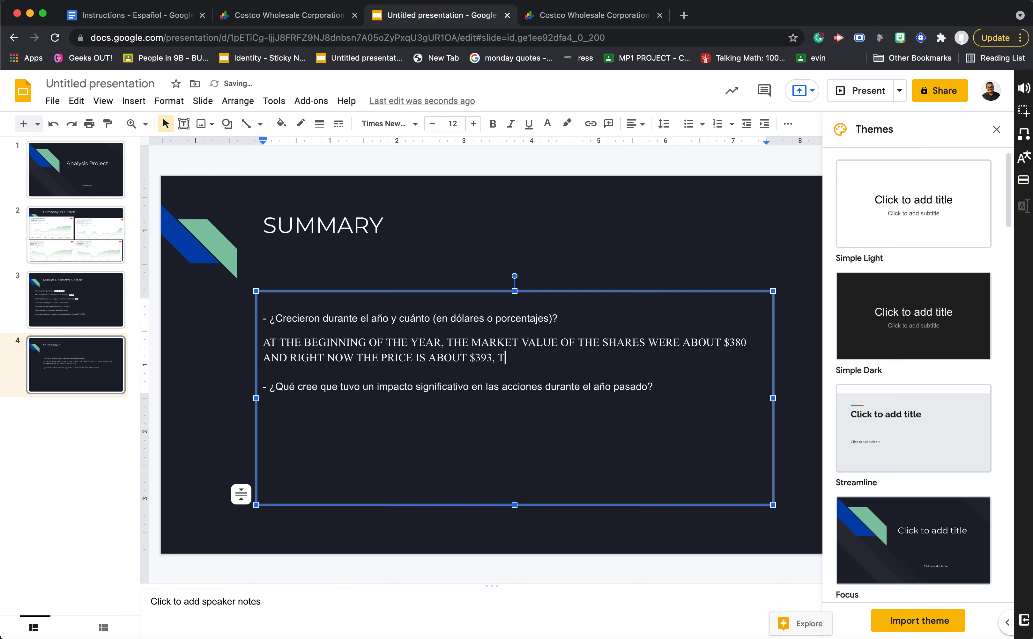
pyautogui.press('BackSpace')
pyautogui.press('BackSpace')
pyautogui.press('BackSpace')
pyautogui.write('HE VALUE SIGNFICANT')
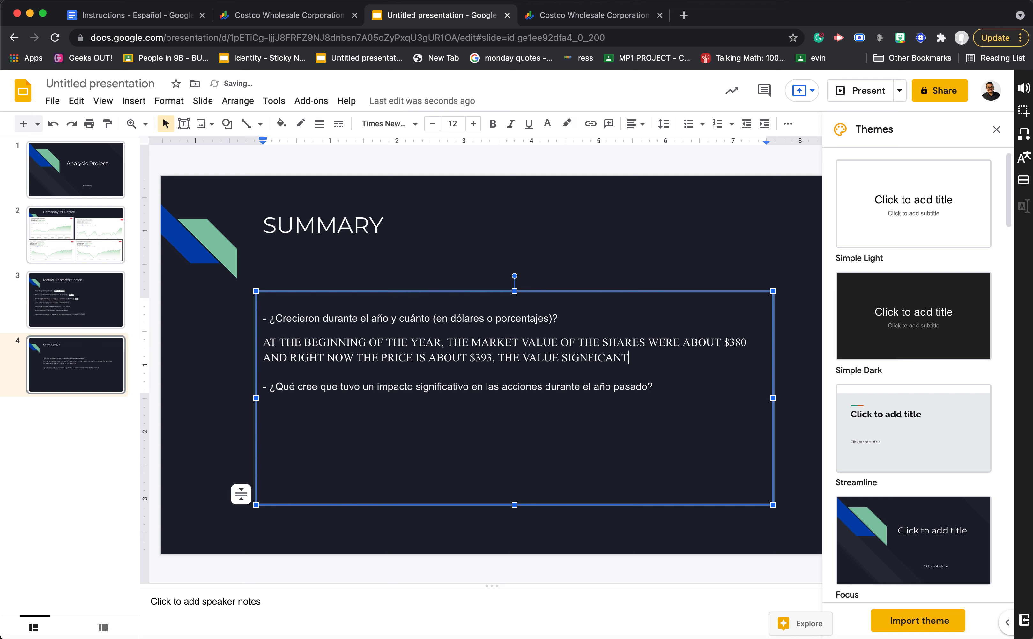